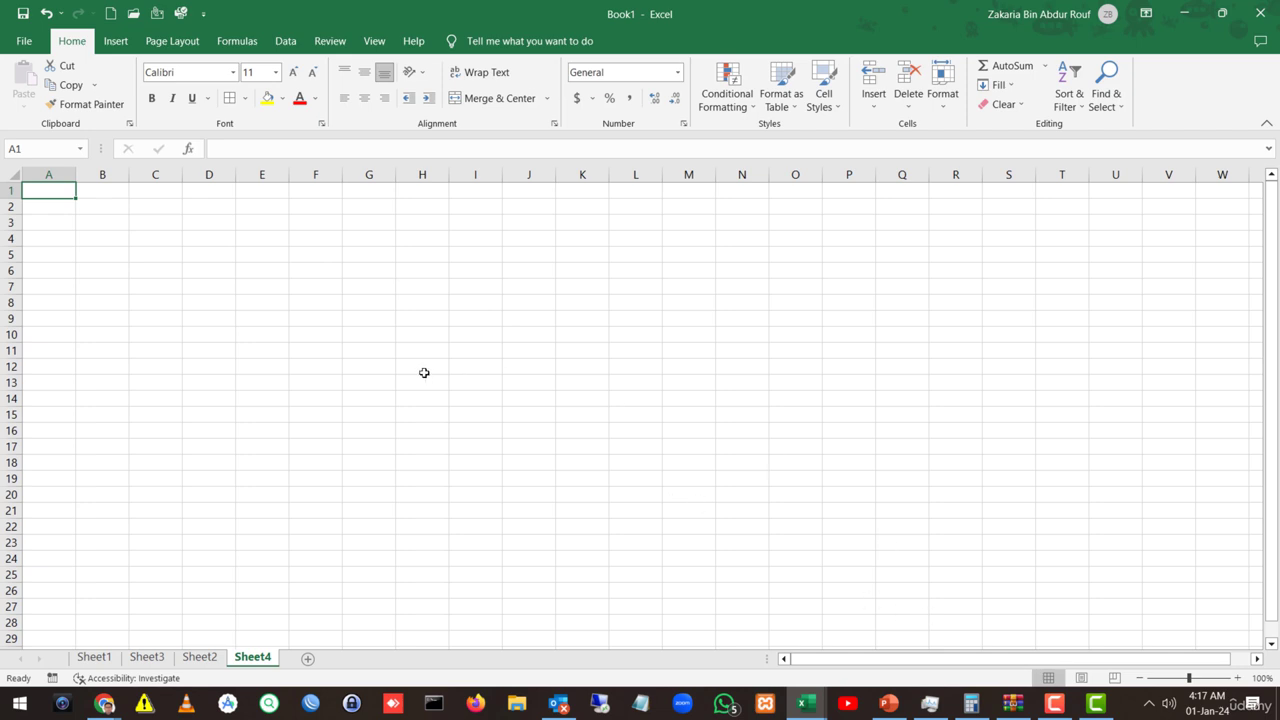
Step: Zoom the blank sheet in to 150%
left_click(1239, 679)
left_click(1239, 679)
left_click(1239, 679)
left_click(1239, 679)
left_click(1239, 679)
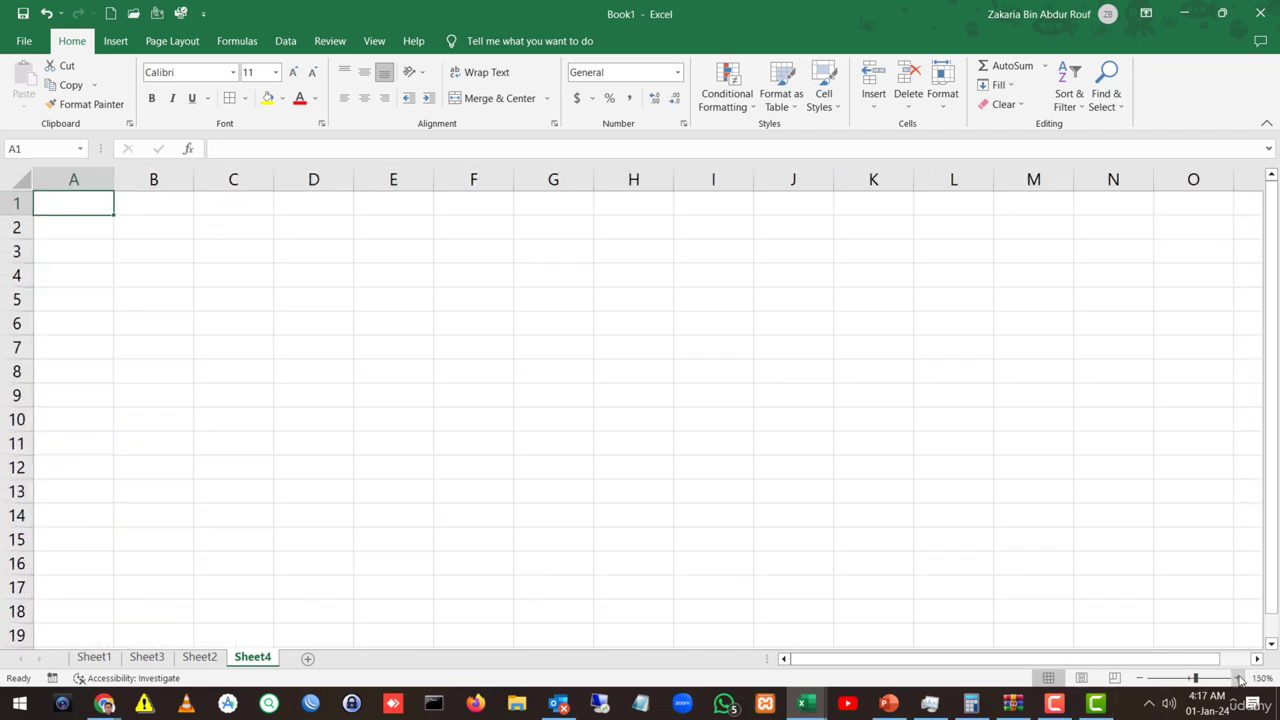
left_click(337, 366)
Step: Enter the title 'Employee Salary Sheet' in cell B2
left_click(139, 226)
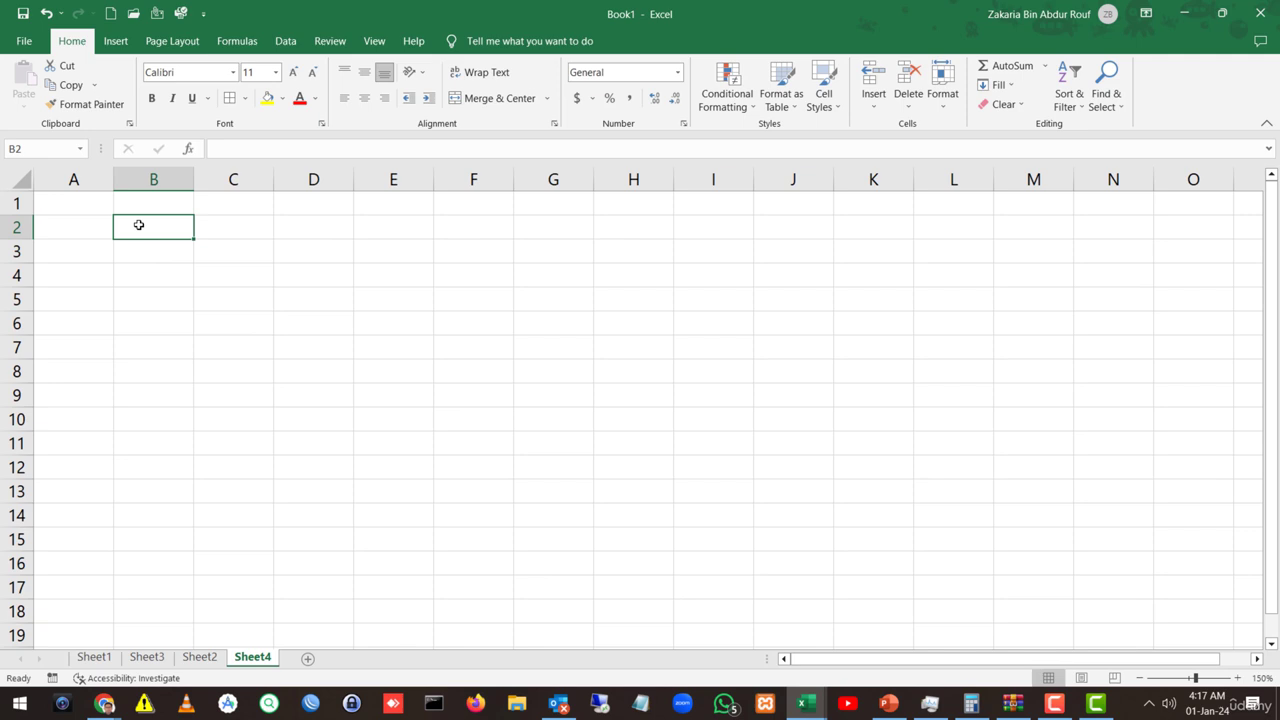
type("Emplo")
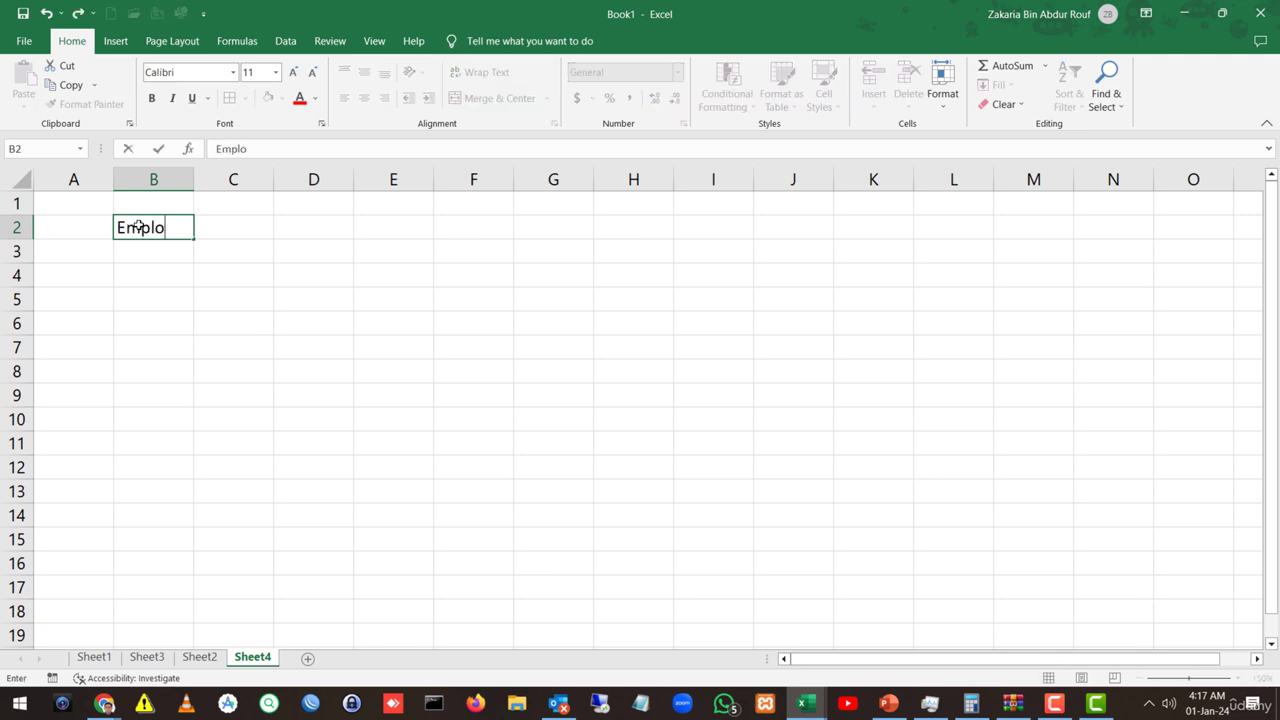
type("yee Sala")
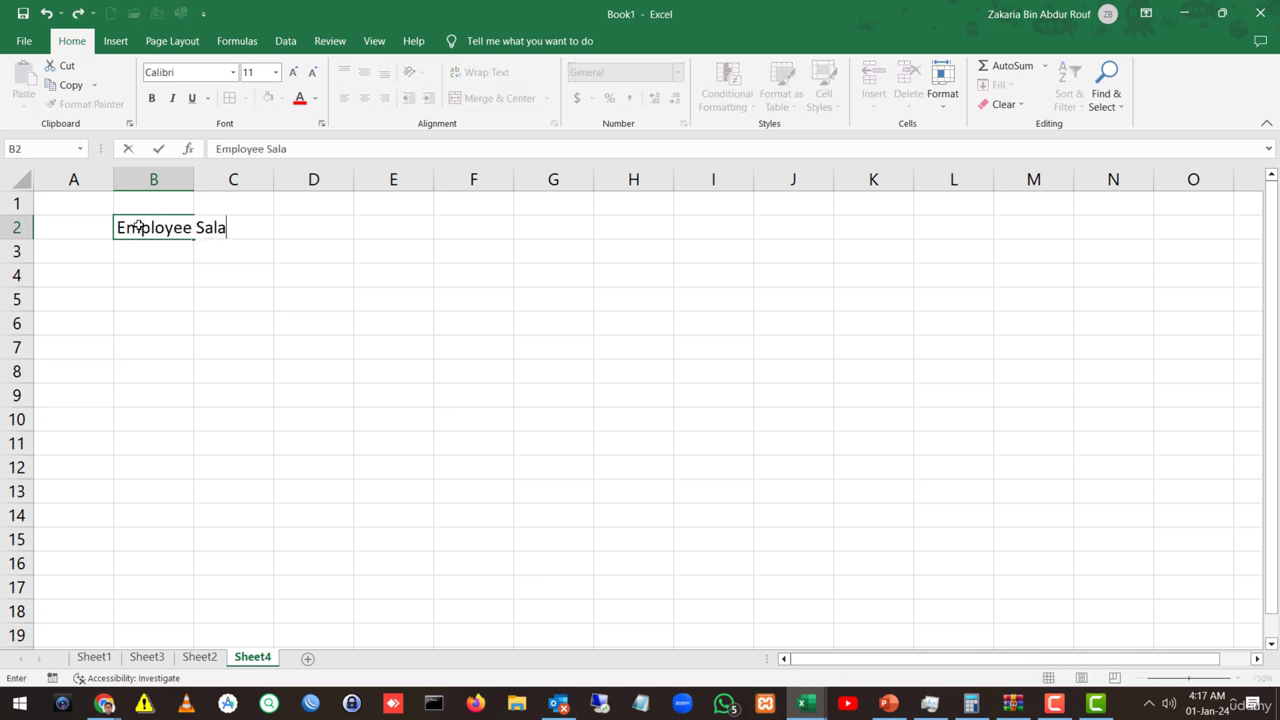
type("ry Sheet")
key("Return")
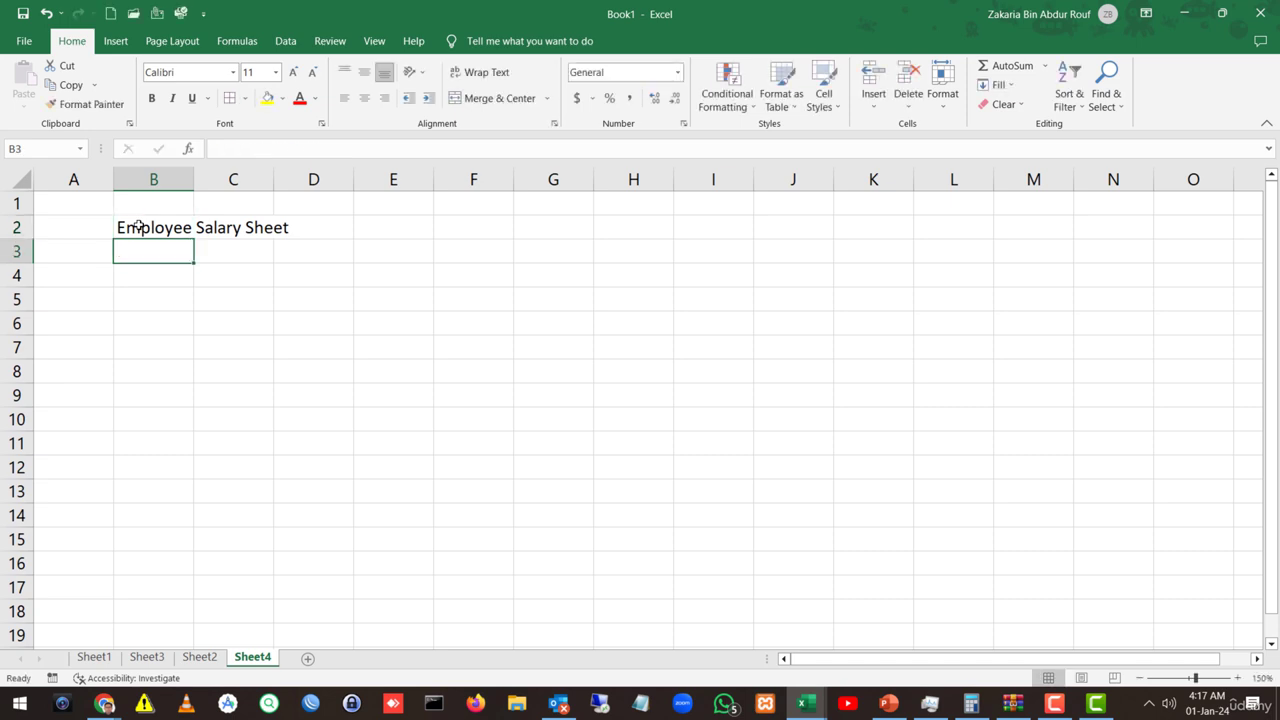
Step: Format the B2 title as bold Bahnschrift
left_click(139, 227)
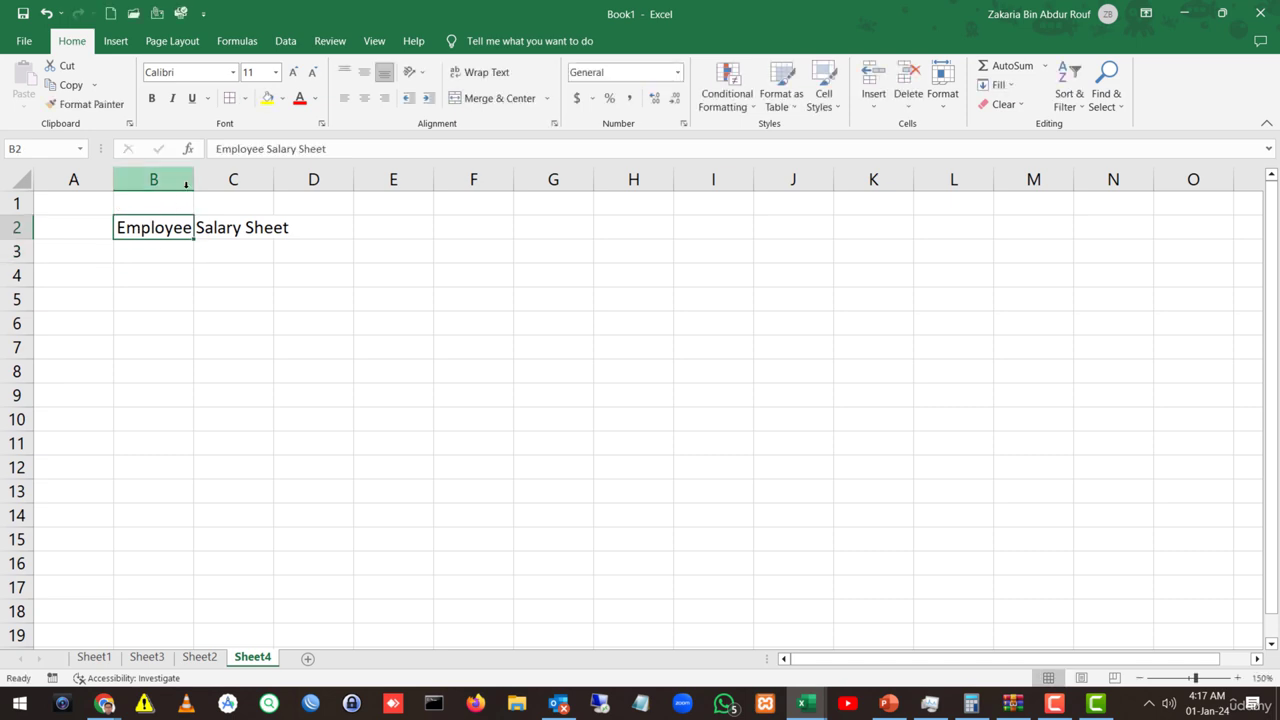
left_click(158, 98)
left_click(233, 72)
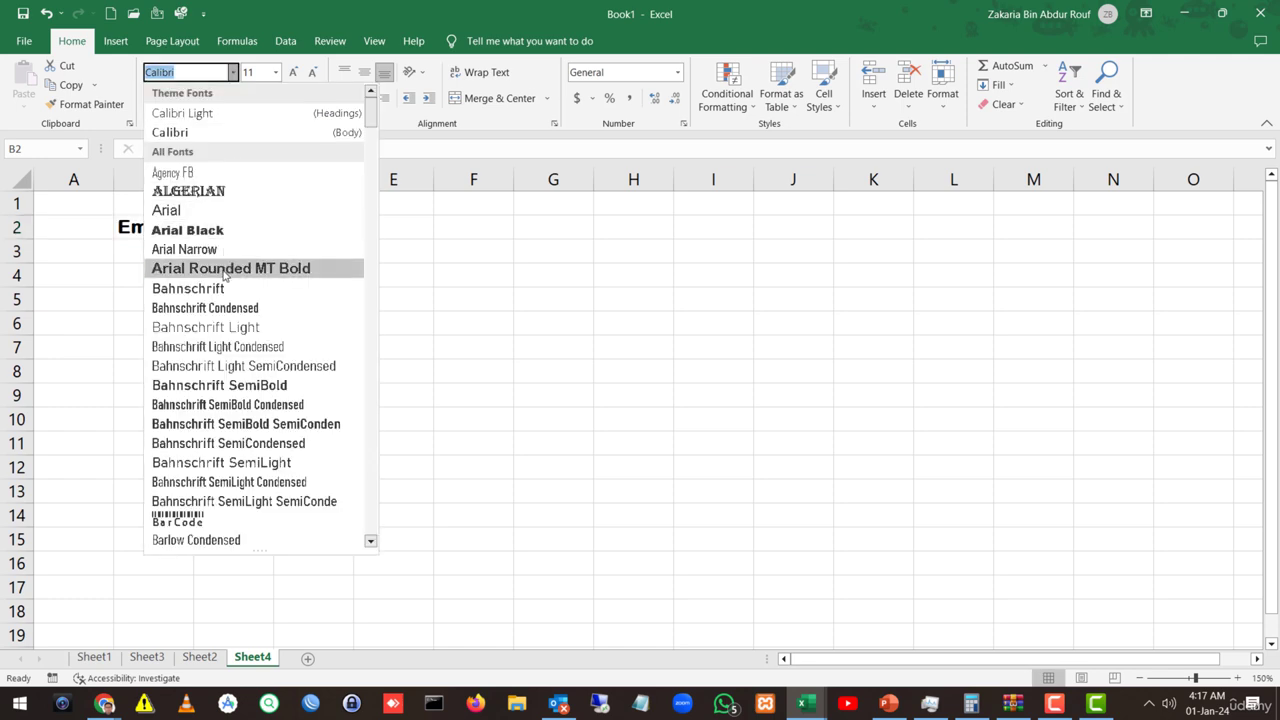
left_click(216, 266)
left_click(233, 72)
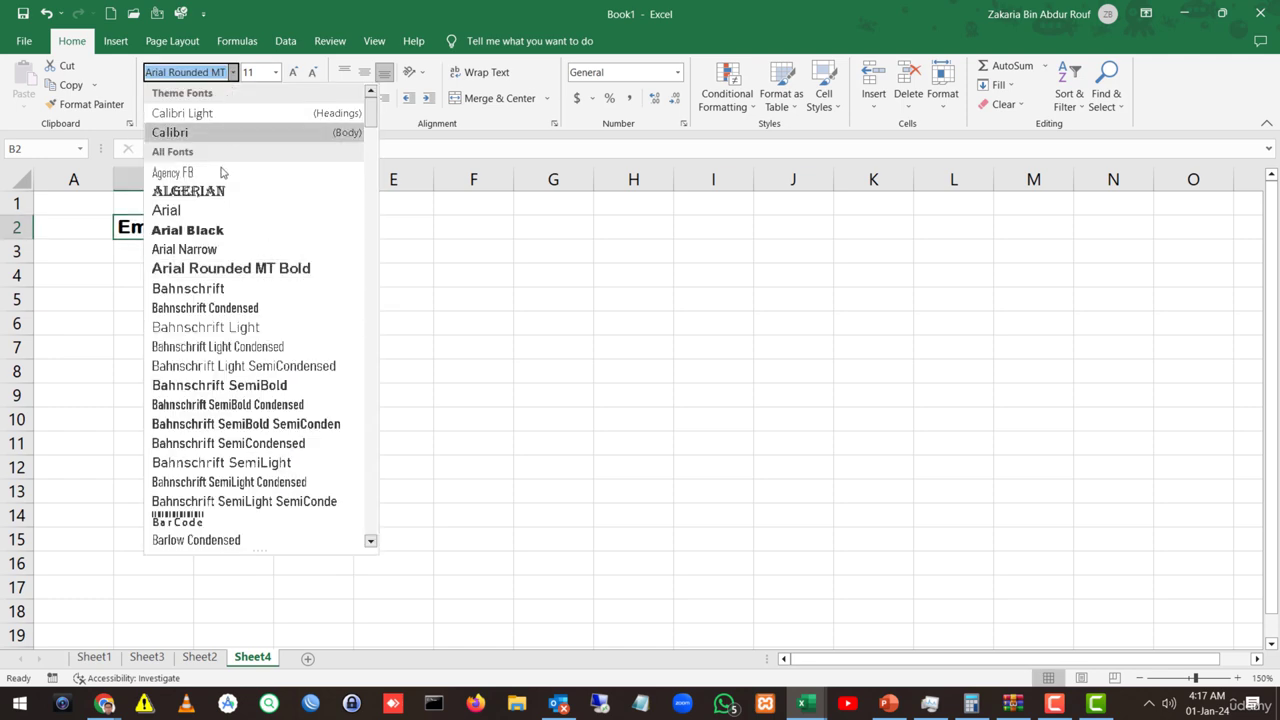
left_click(202, 285)
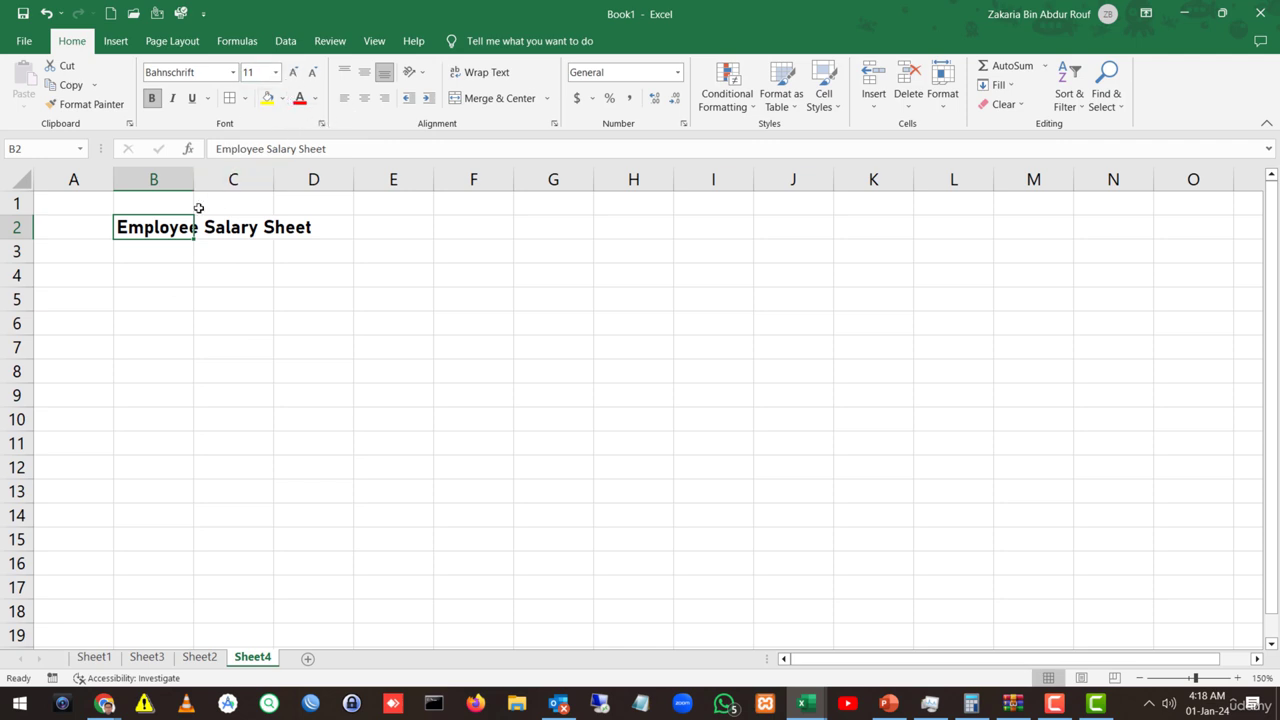
left_click(255, 270)
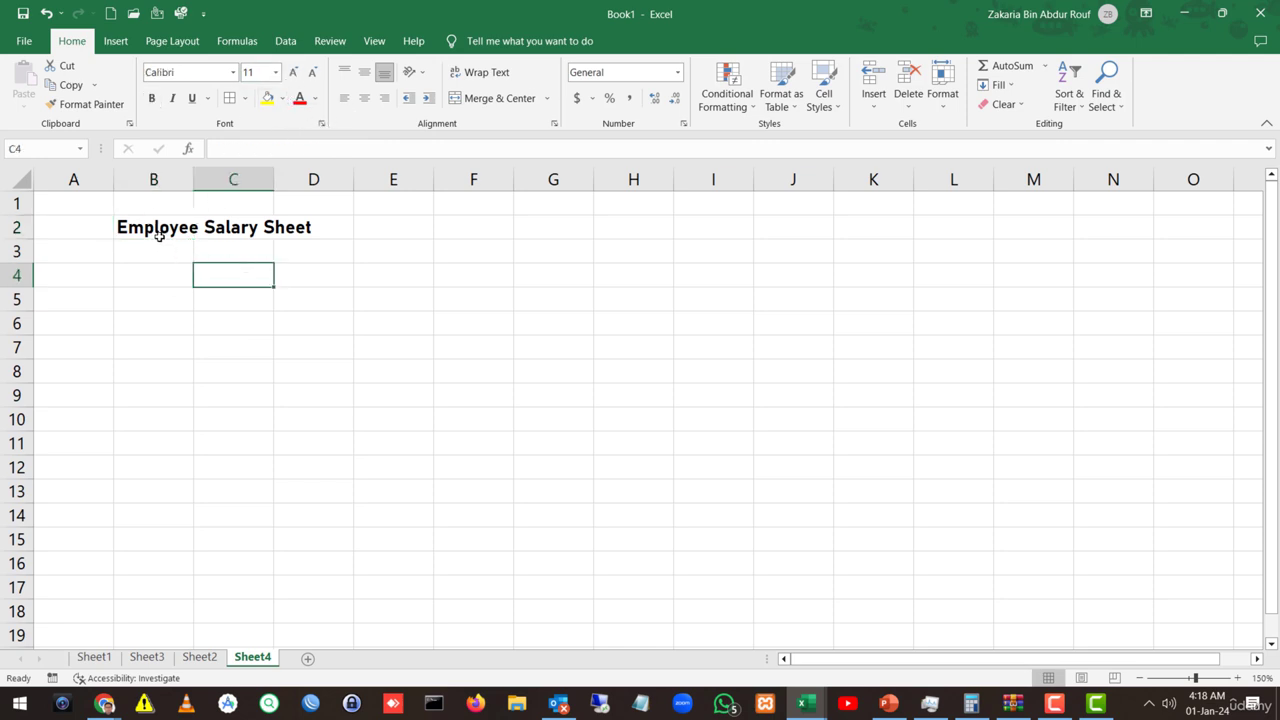
Step: Enter headings Employee ID, Name, Contact Number and Designation in B3:E3
left_click(153, 257)
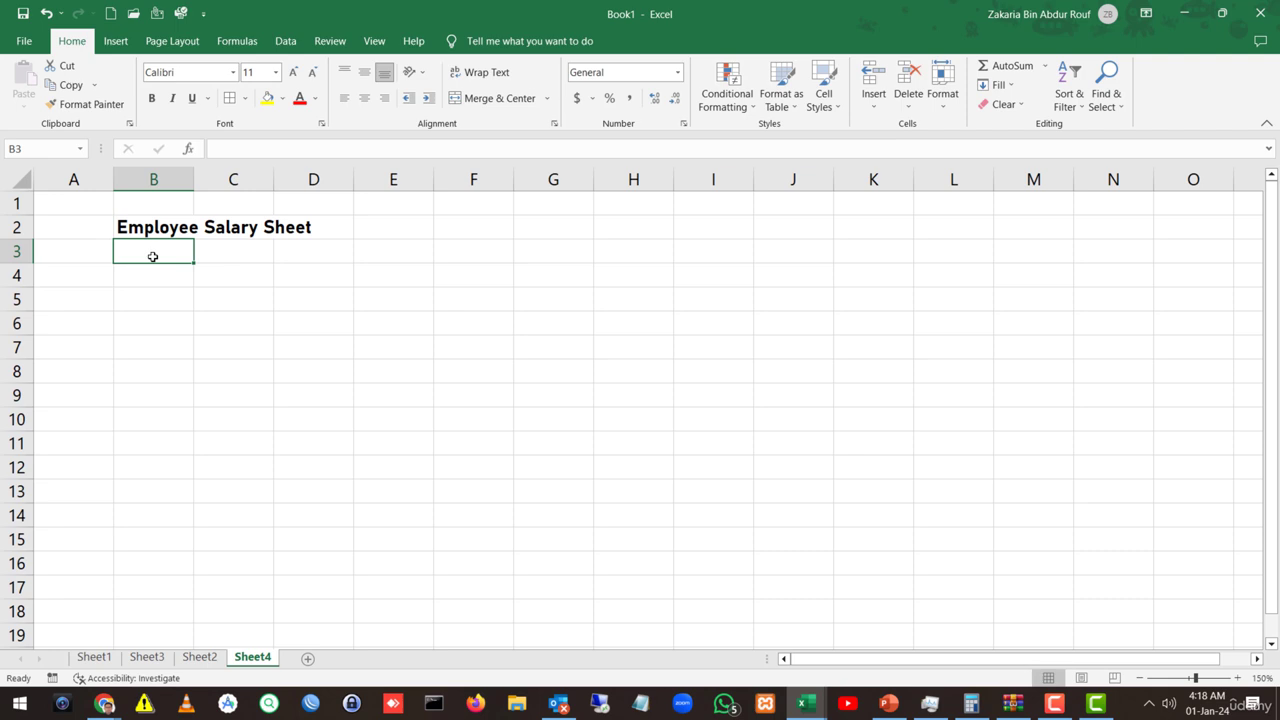
type("Empl.")
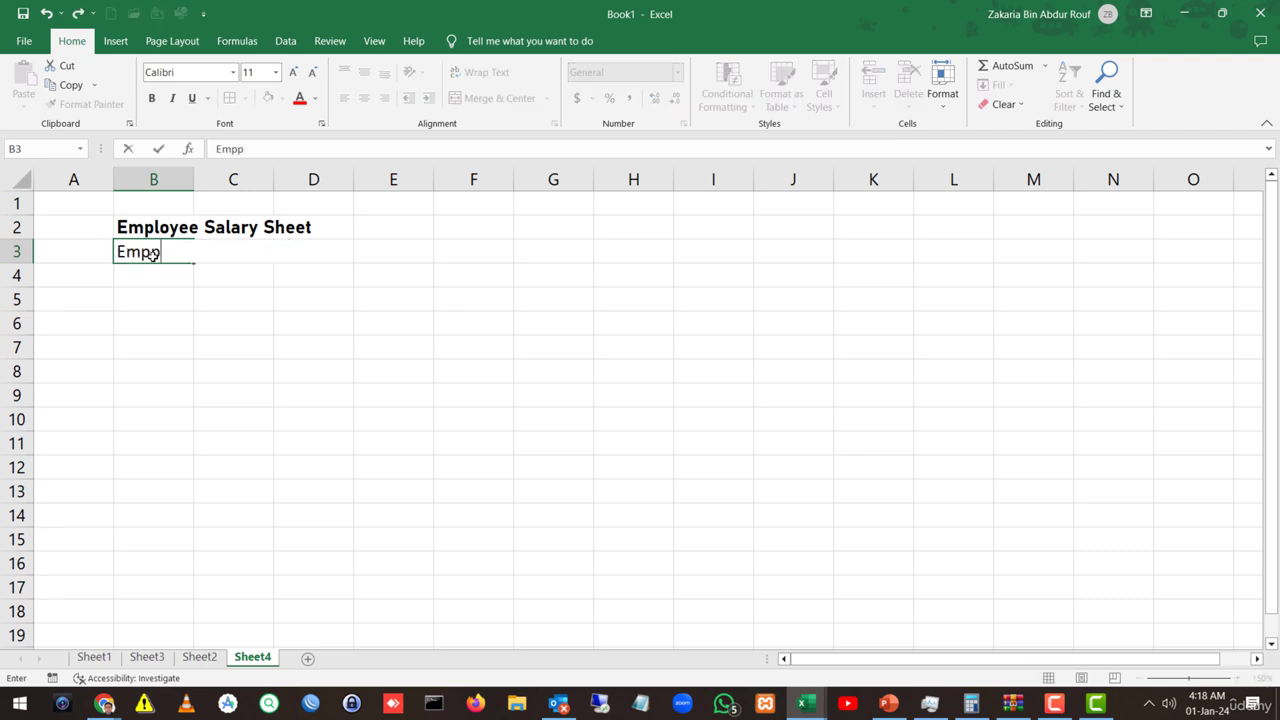
type("lo")
key("BackSpace")
key("BackSpace")
key("BackSpace")
type("loue")
key("BackSpace")
key("BackSpace")
type("yee ID")
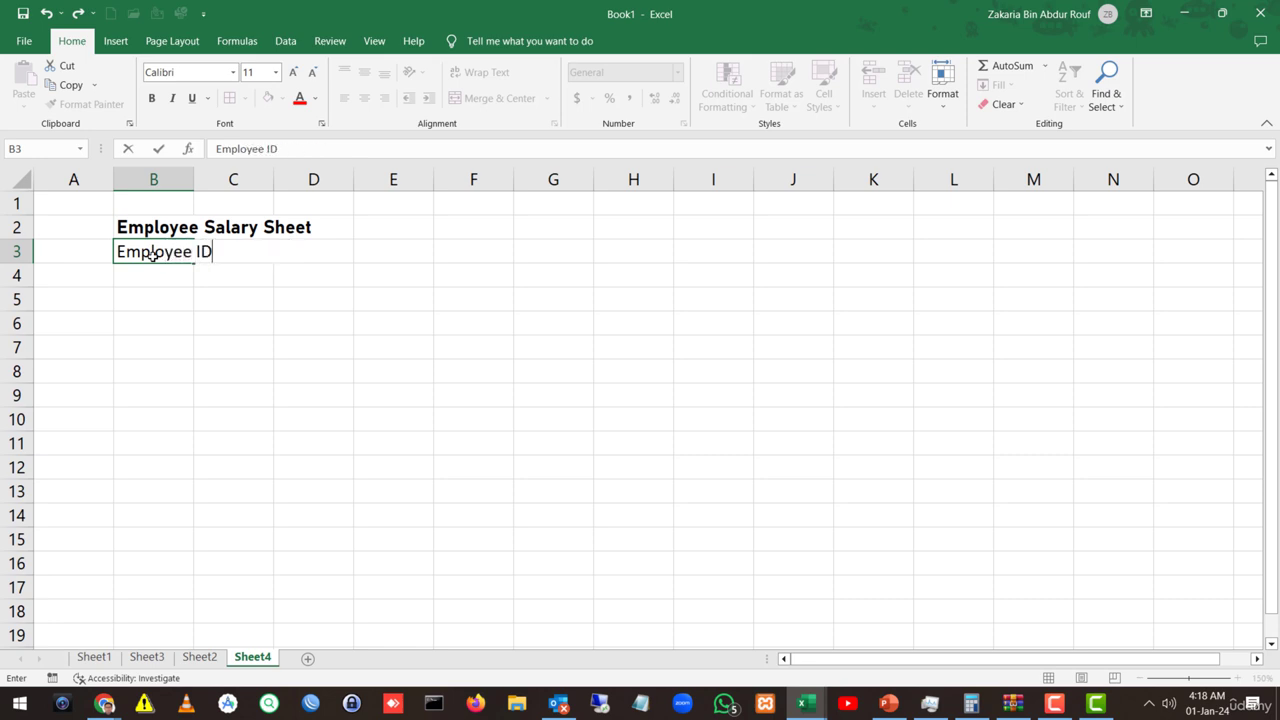
key("Tab")
type("Name")
key("Tab")
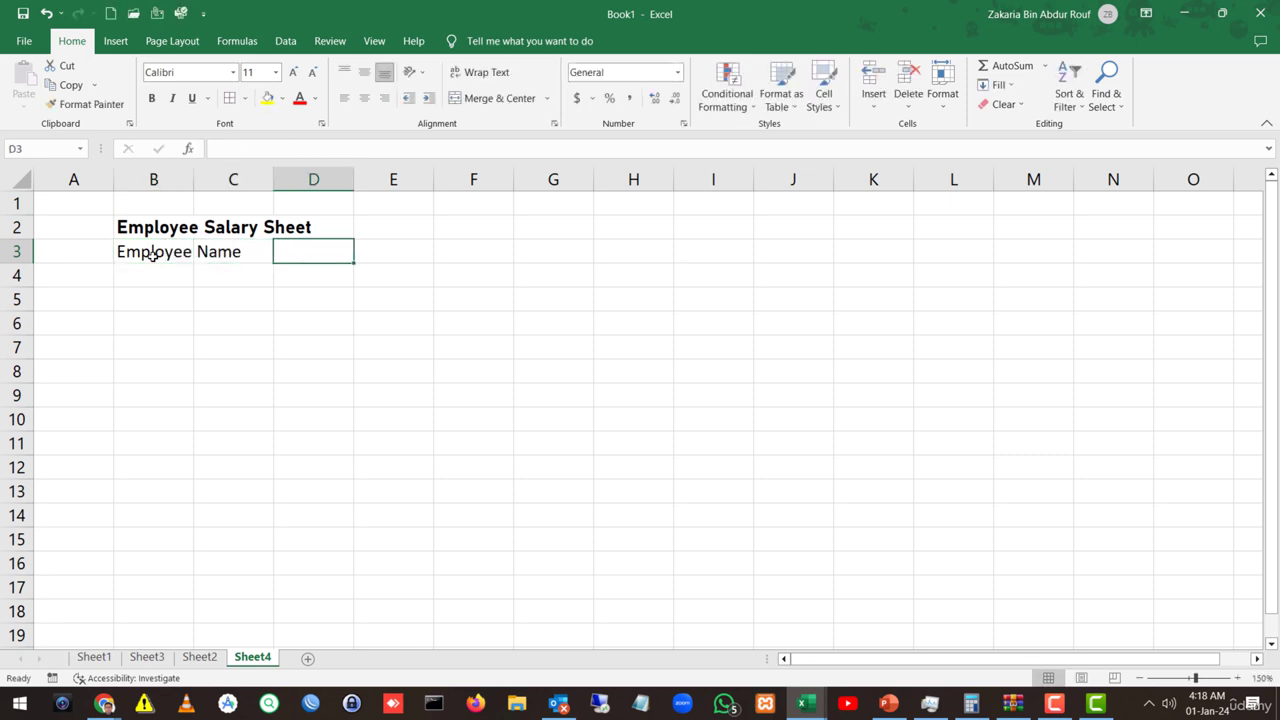
type("Contact Nu")
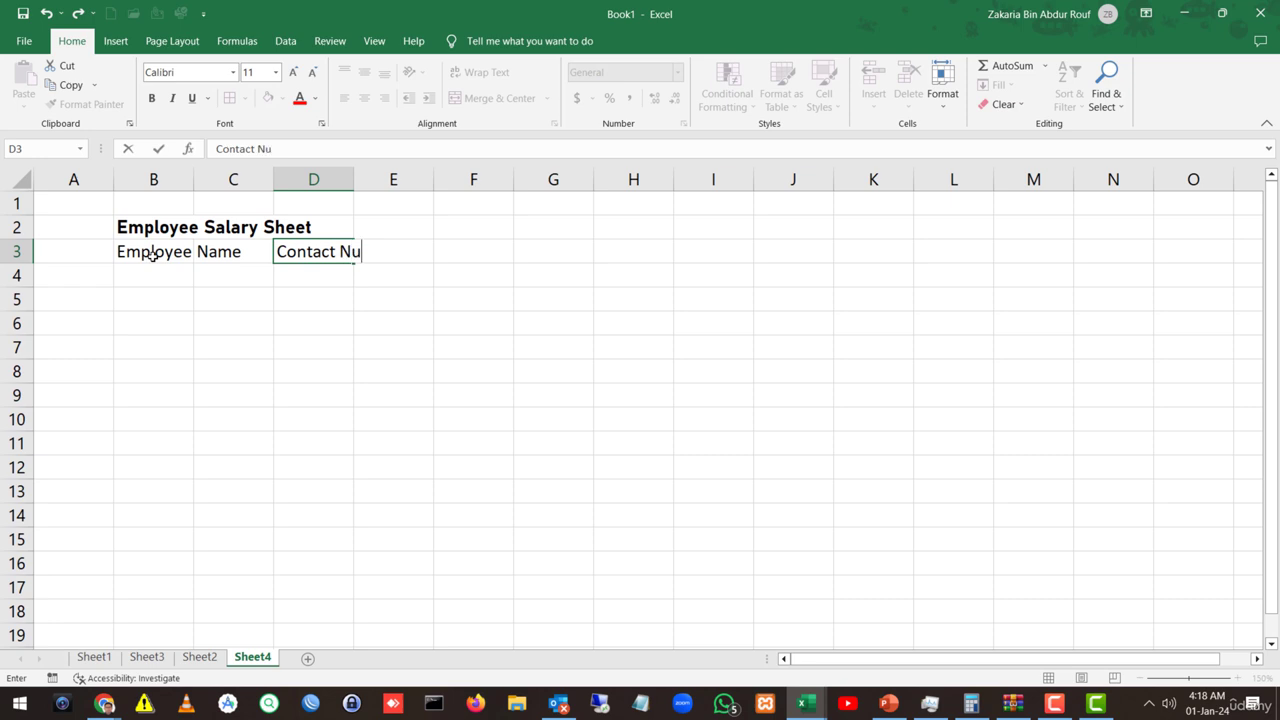
type("mber")
key("Tab")
type("Des")
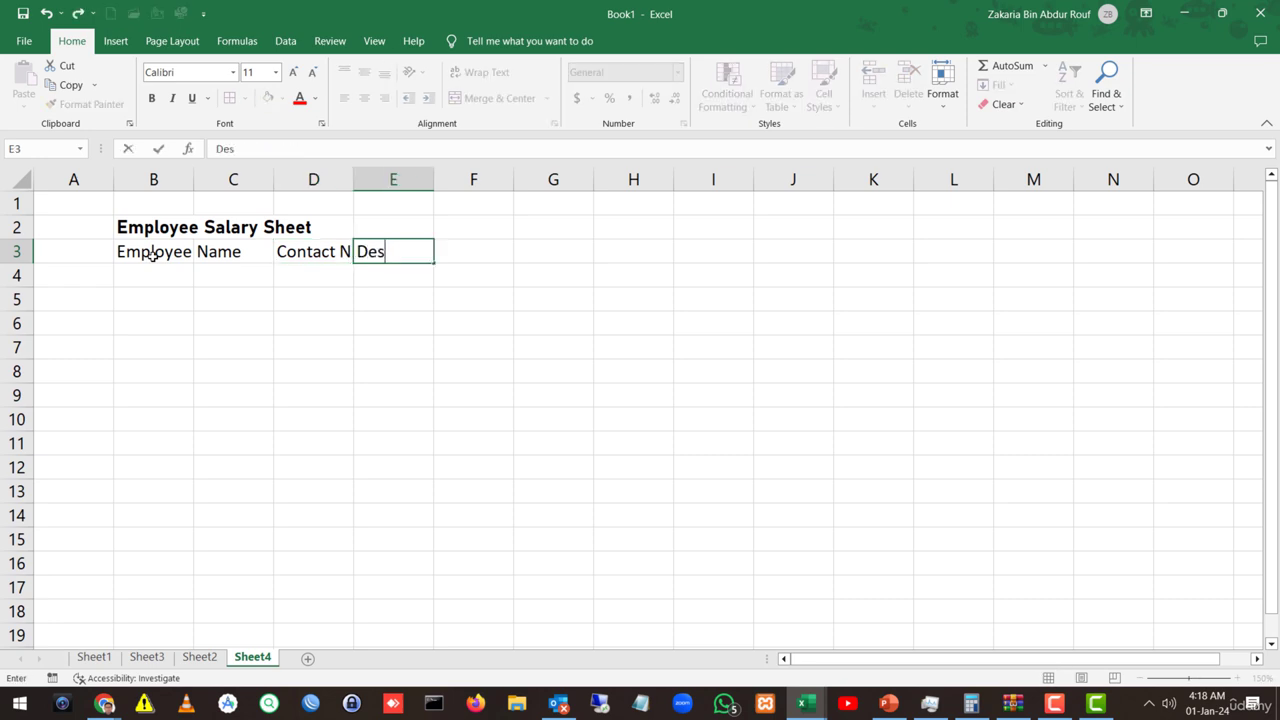
type("ignation")
key("Tab")
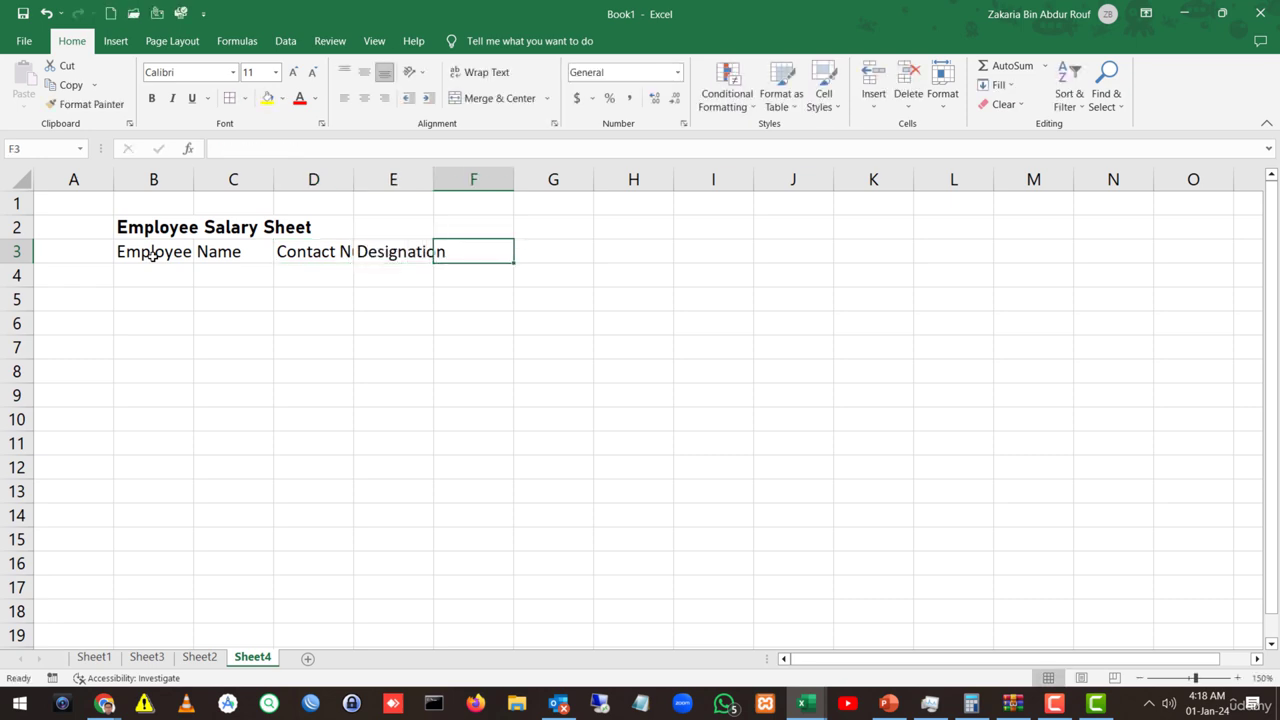
Step: Enter headings Basic, Allowances, Deductions and Net Salary in F3:I3
type("S")
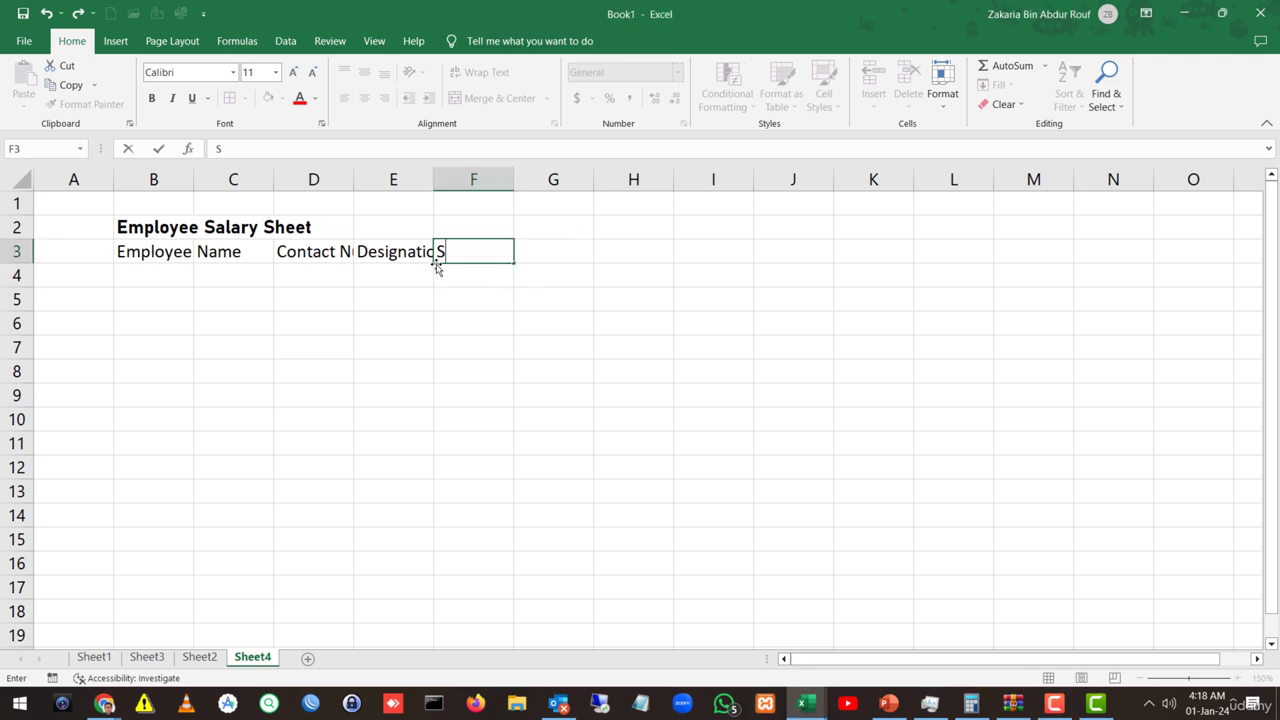
key("shift+Home")
type("Basic")
key("Tab")
type("Allowances")
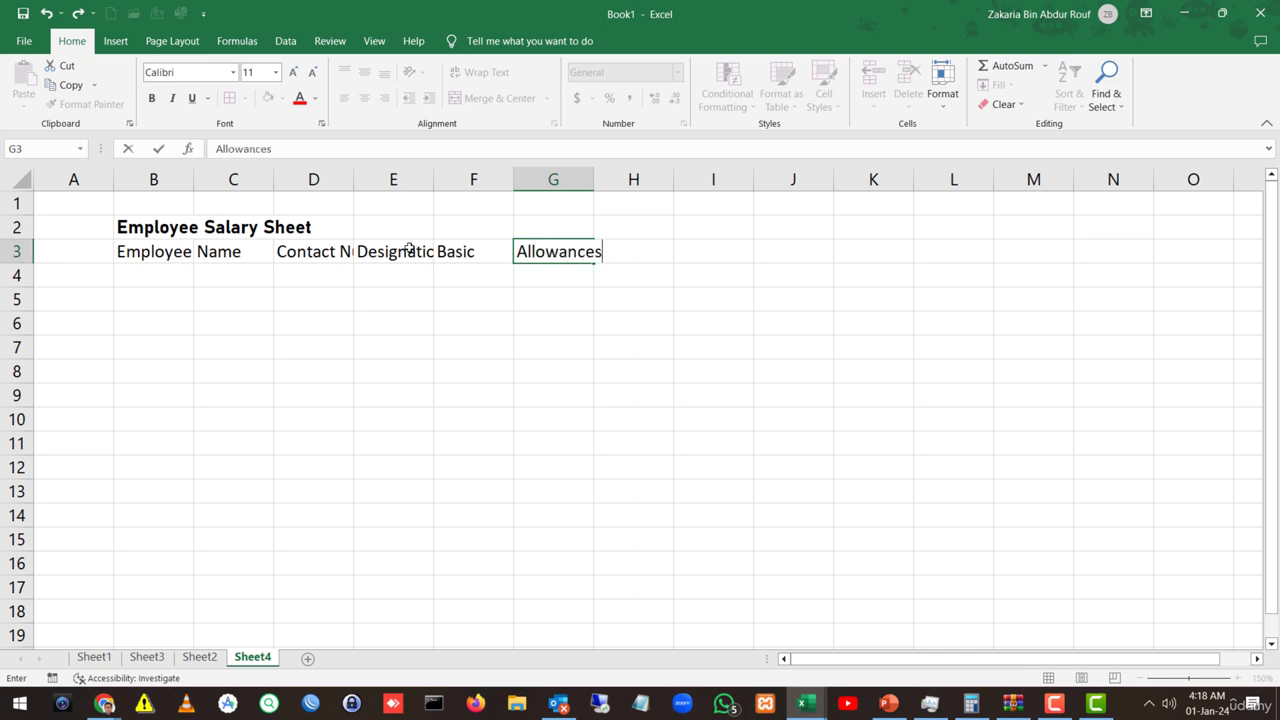
key("Tab")
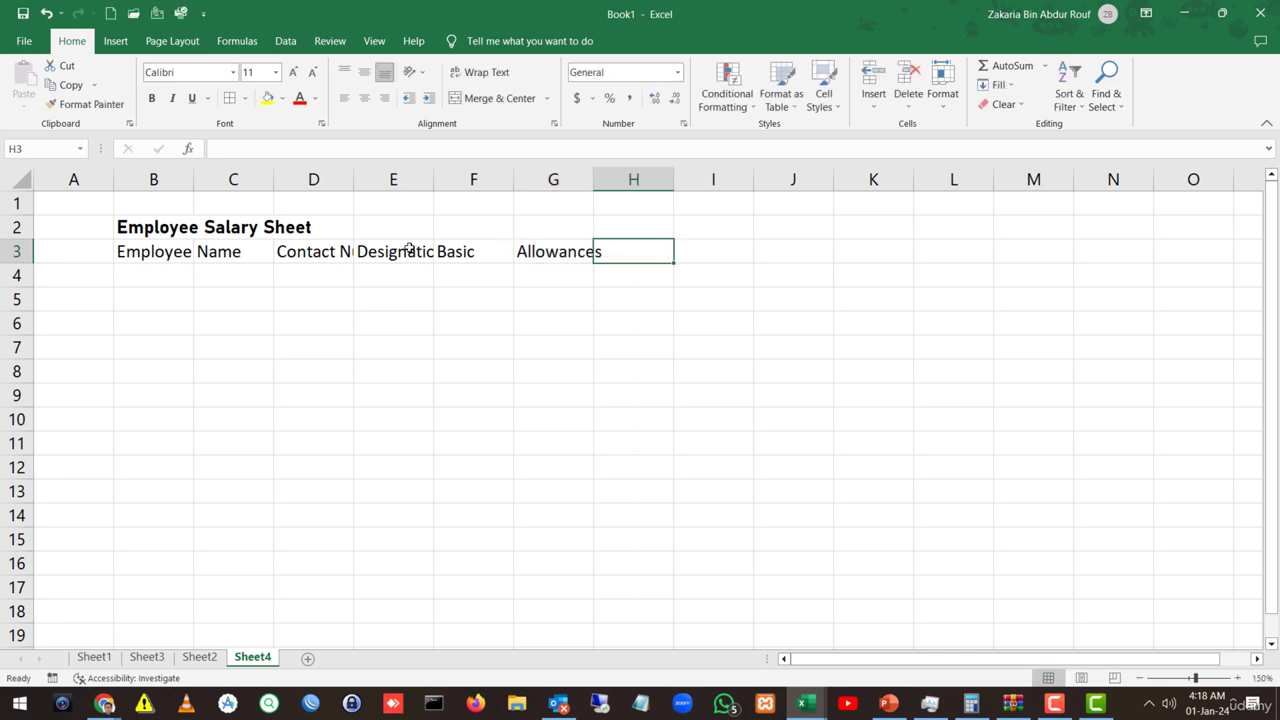
type("Dedi")
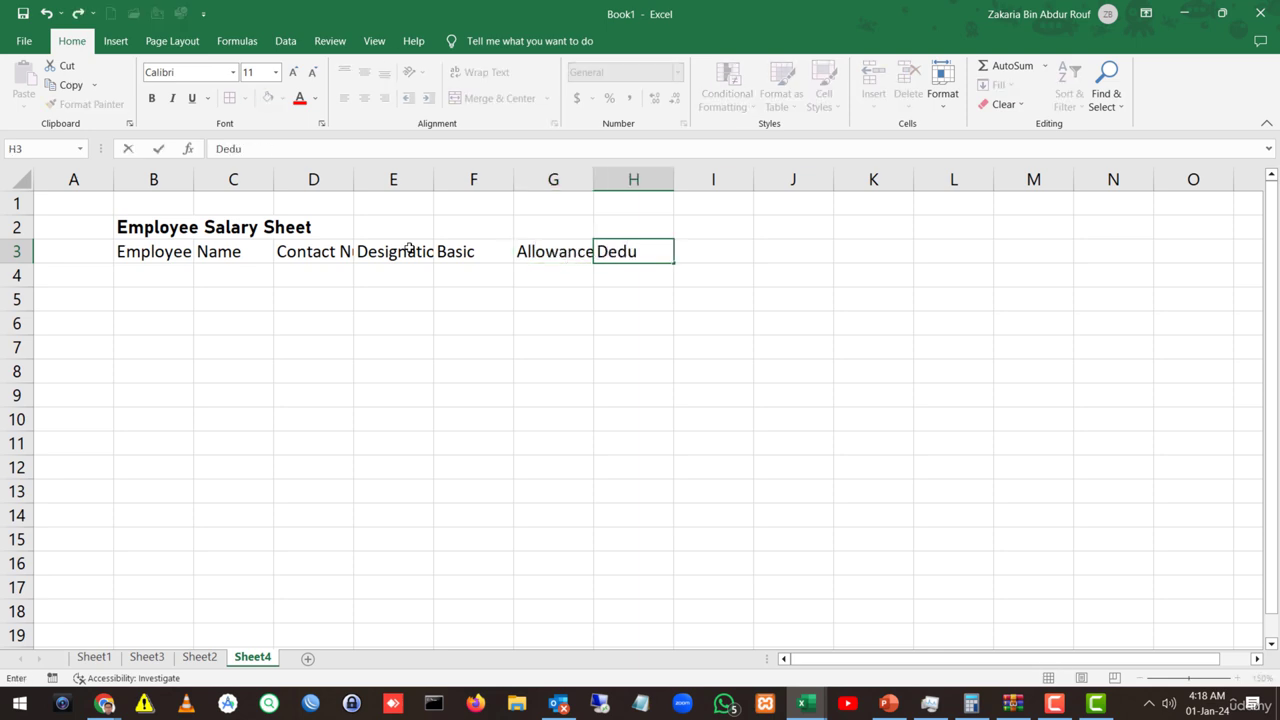
type("ctions")
key("Tab")
type("Ne")
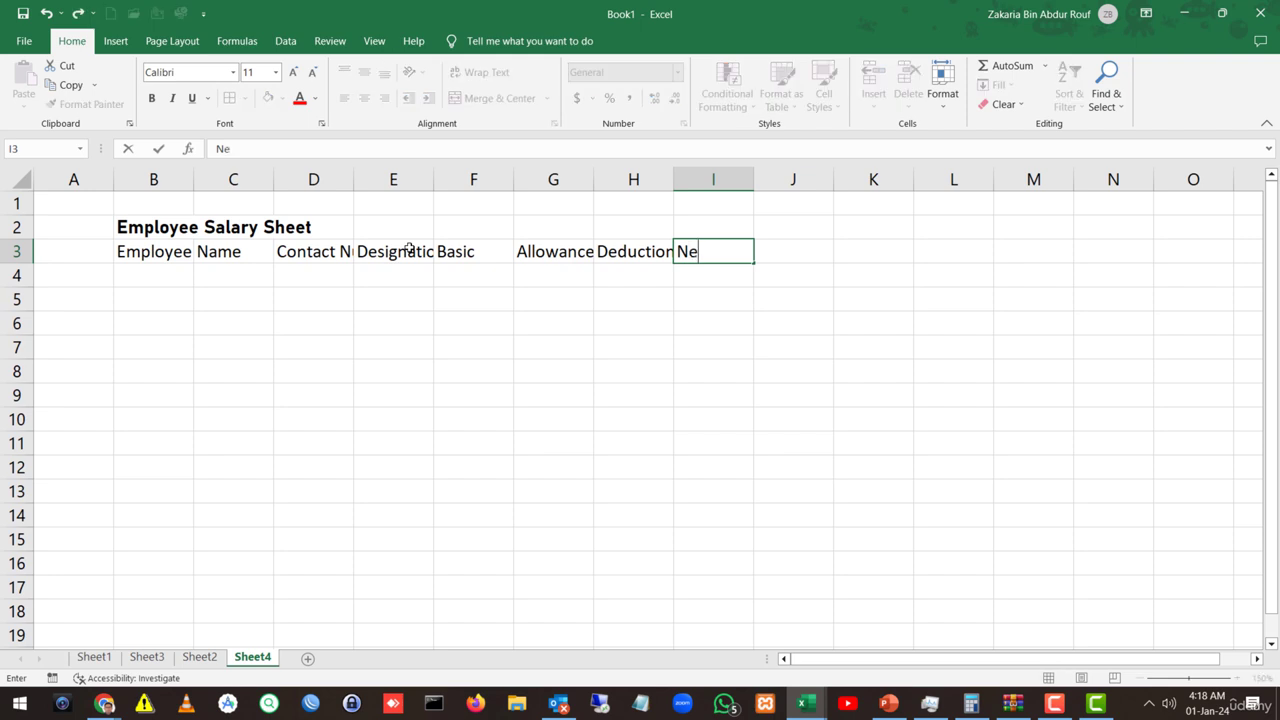
type("t Salary")
key("Return")
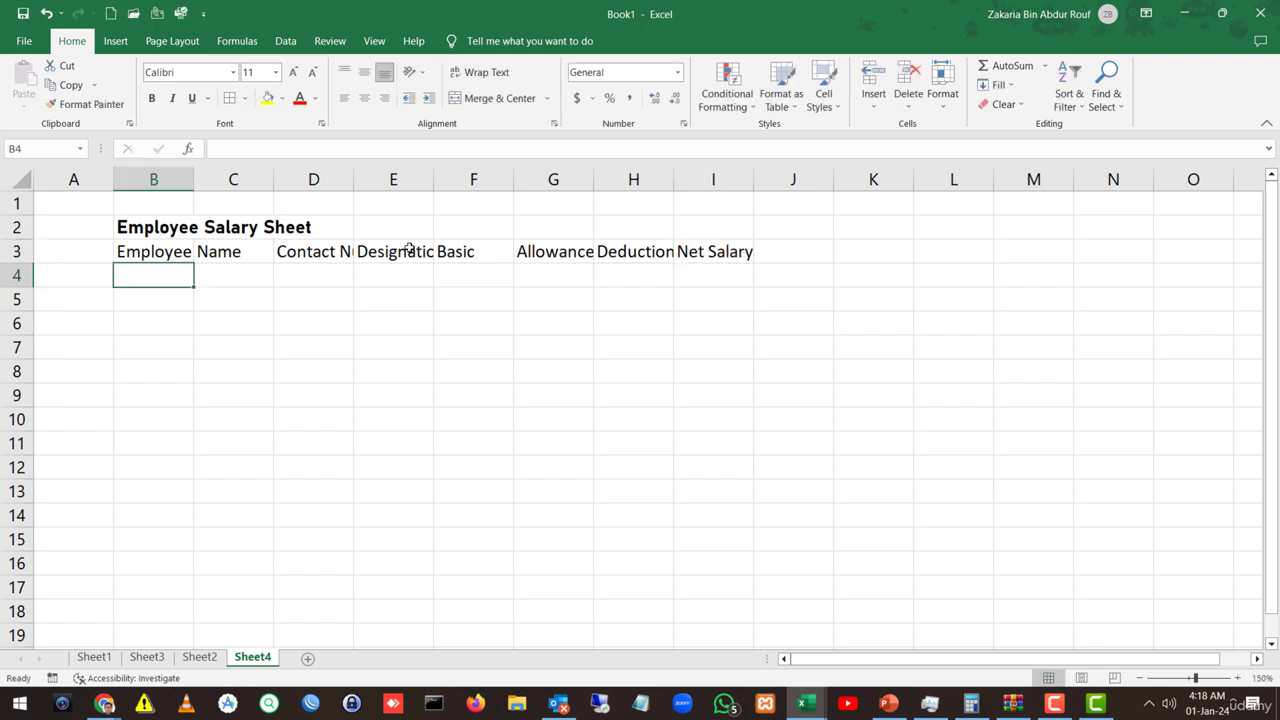
Step: Auto-fit the widths of columns B through I to their contents
left_click_drag(157, 179, 749, 176)
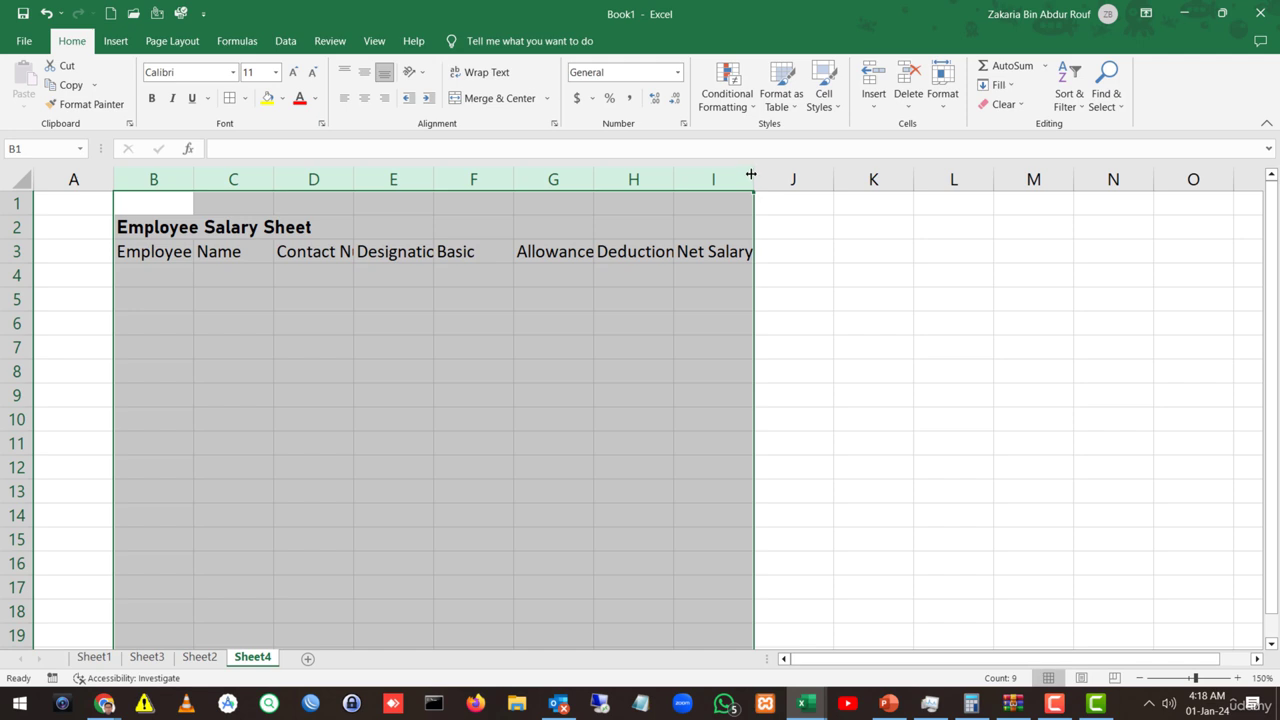
double_click(752, 177)
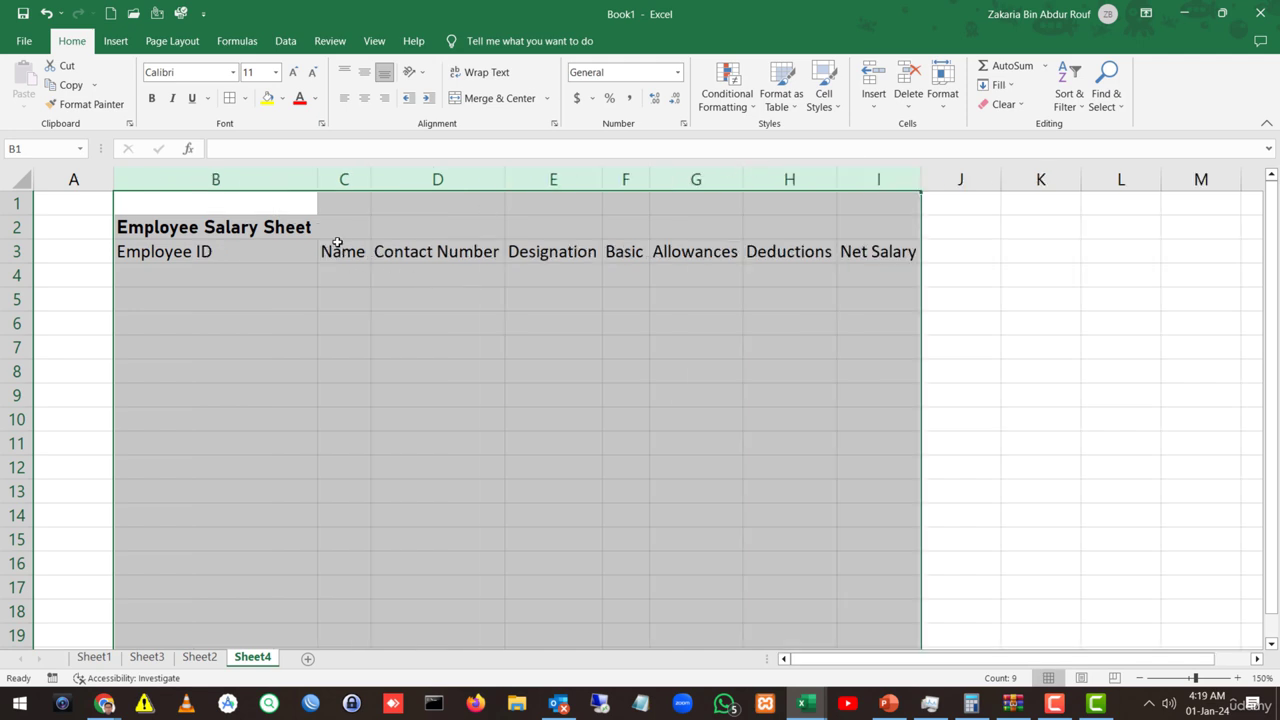
left_click(306, 242)
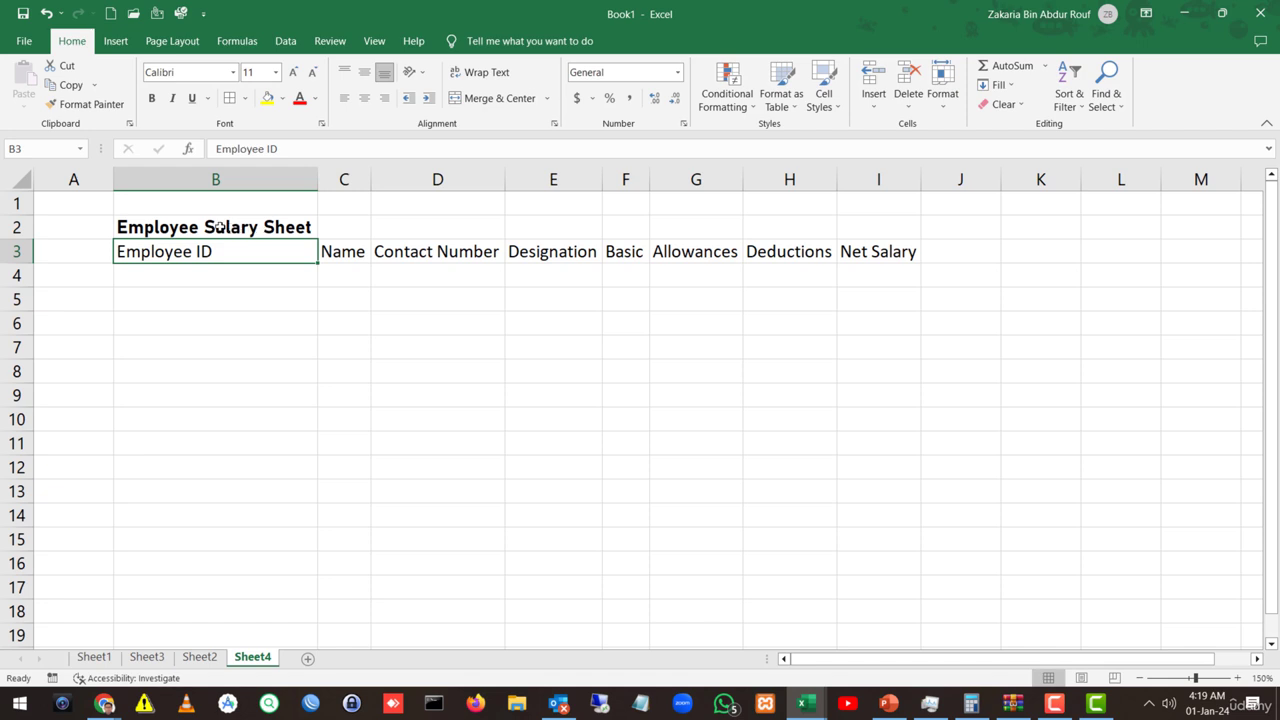
Step: Merge and centre the title across B2:I2
left_click_drag(220, 226, 849, 231)
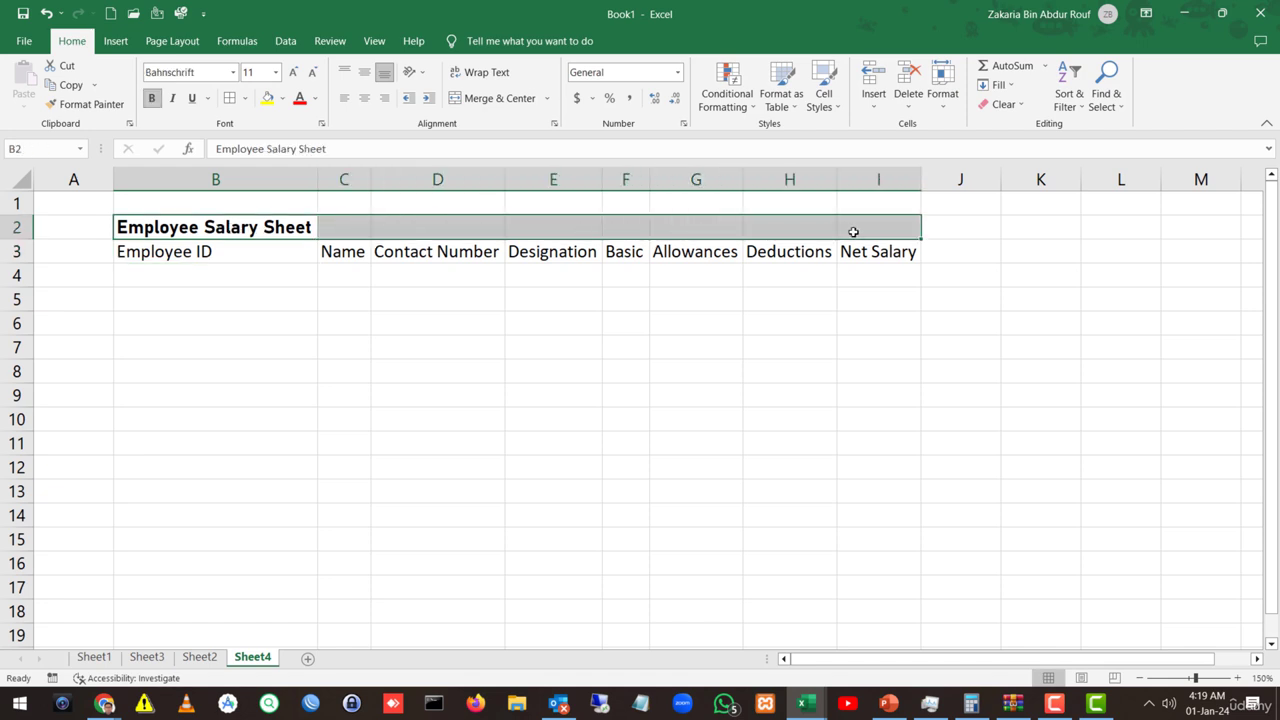
left_click(484, 100)
left_click(217, 299)
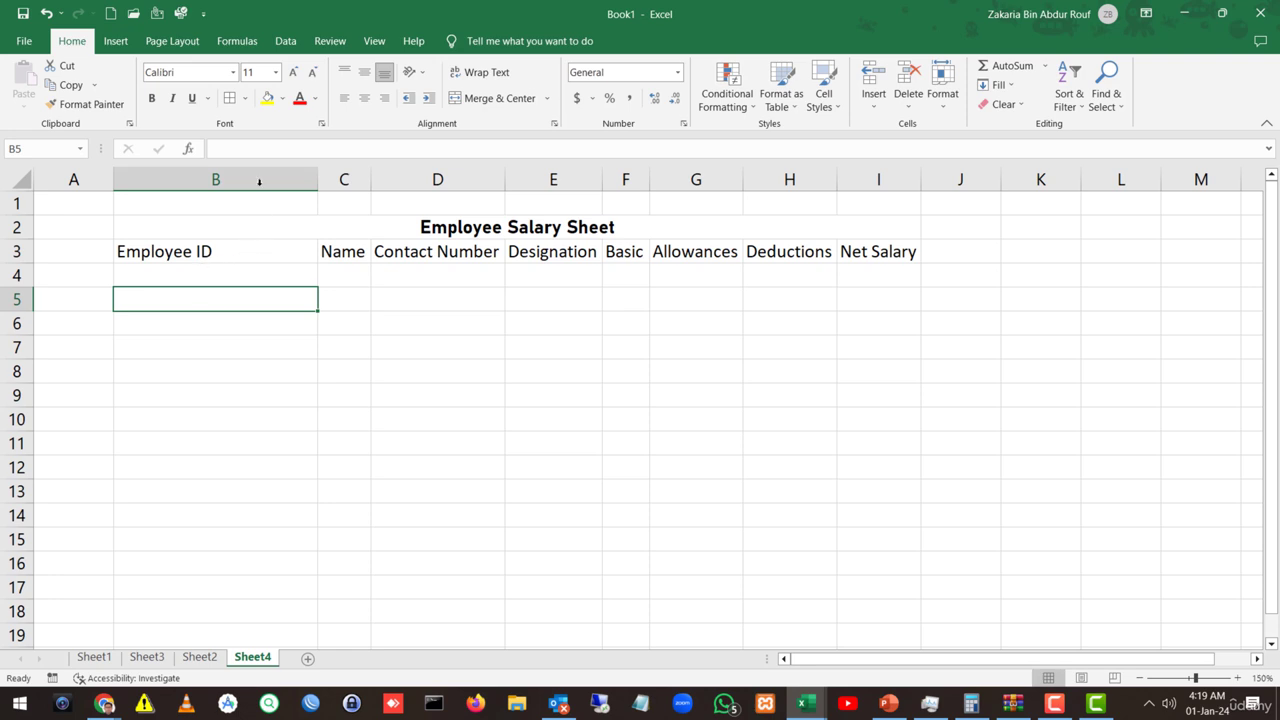
Step: Fit column B to the Employee ID header width
left_click_drag(160, 184, 860, 209)
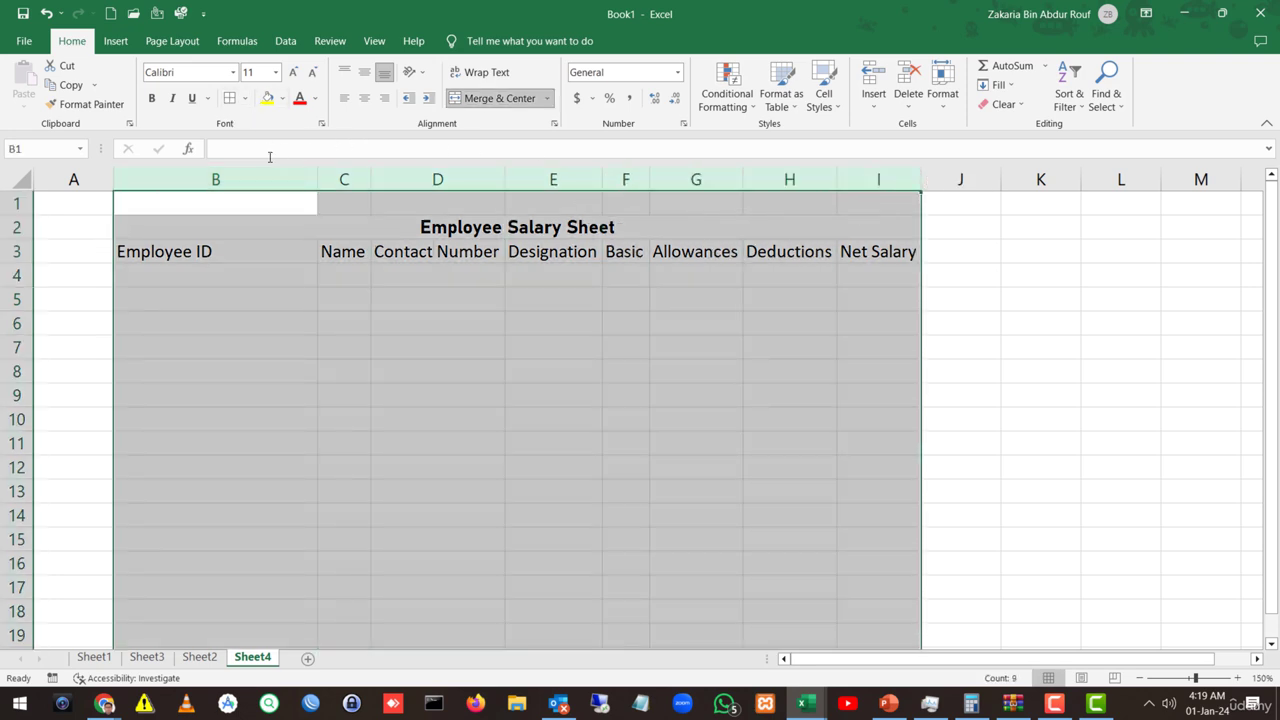
double_click(317, 180)
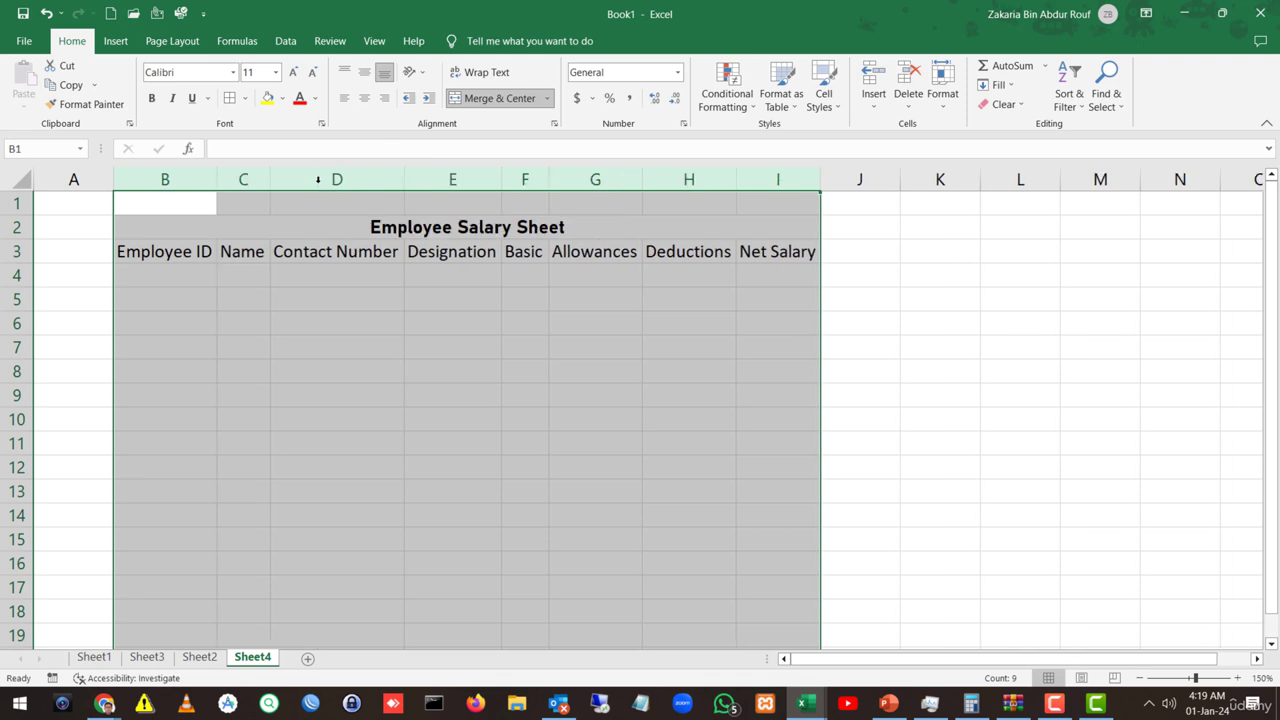
left_click(242, 340)
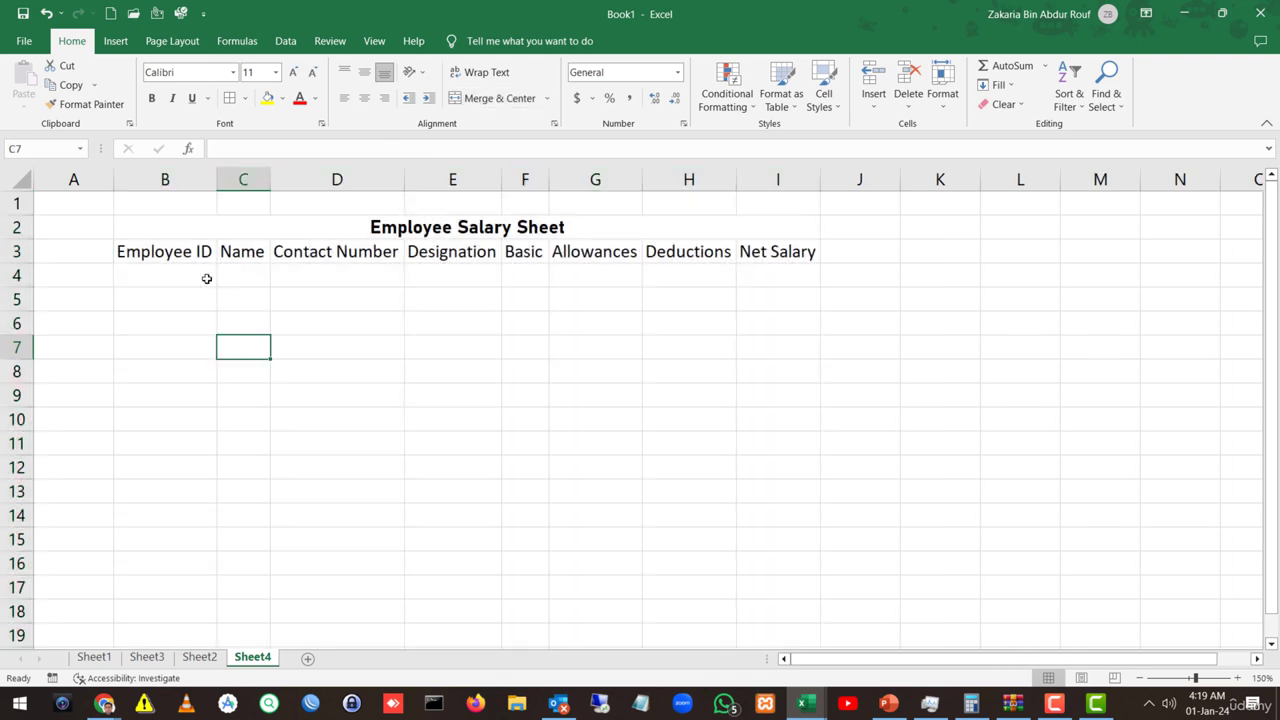
left_click_drag(183, 207, 440, 330)
left_click(323, 262)
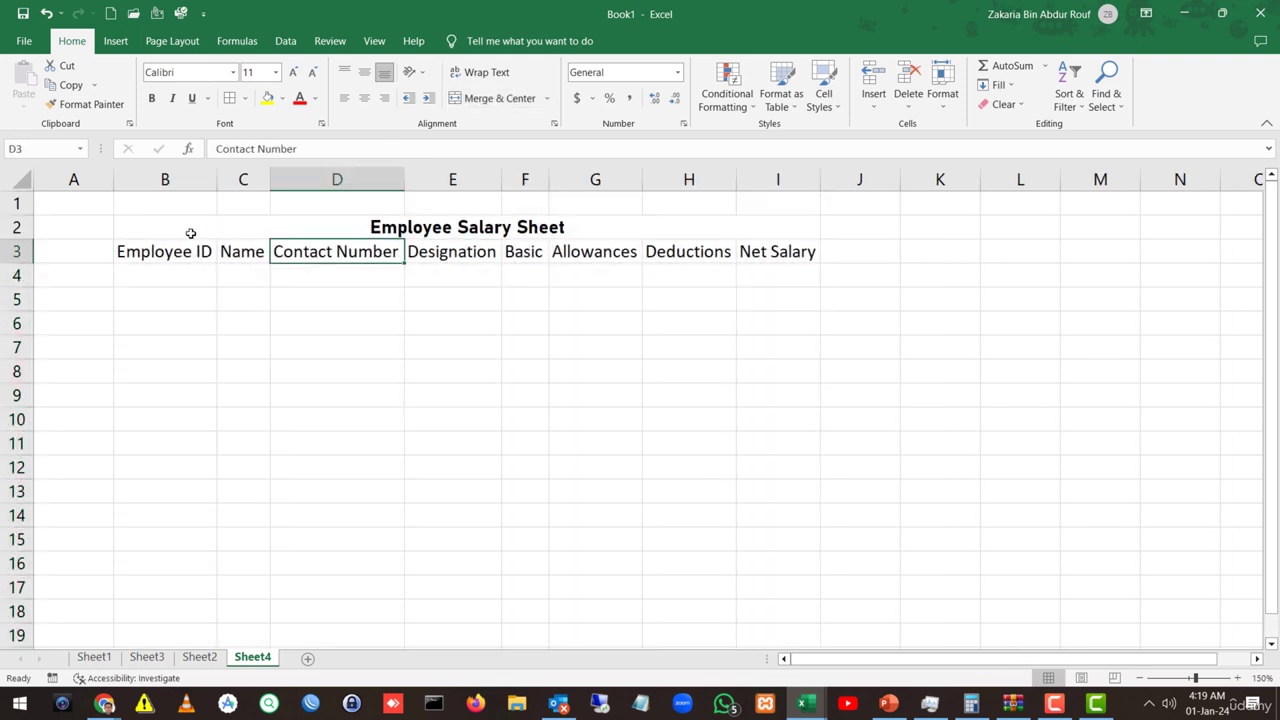
Step: Apply All Borders to the range B2:I11
left_click_drag(191, 232, 520, 446)
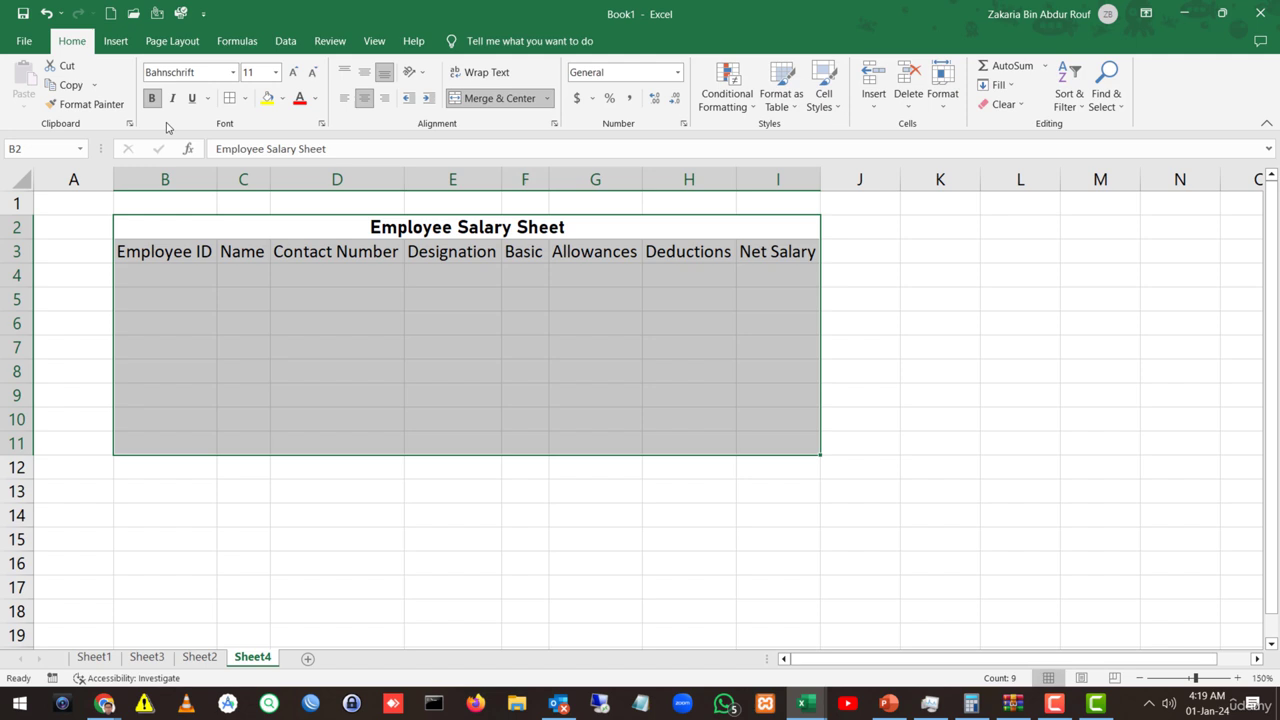
left_click(229, 98)
left_click(235, 326)
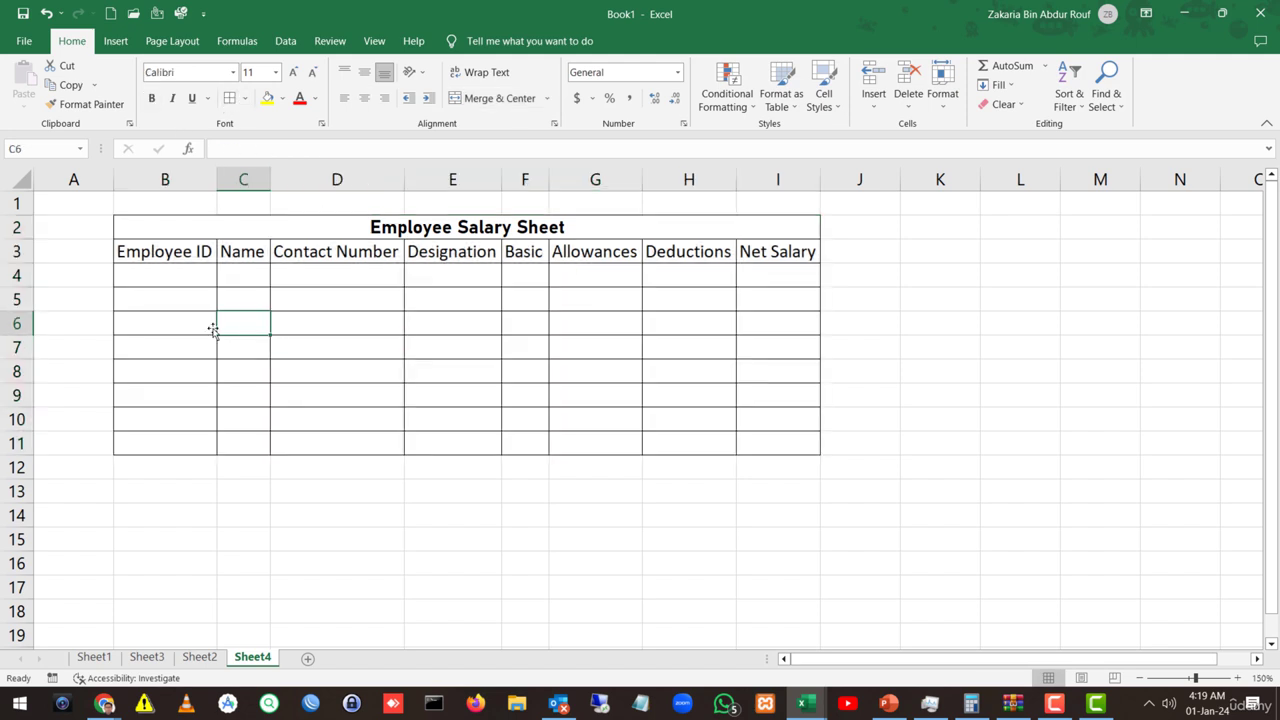
left_click(147, 278)
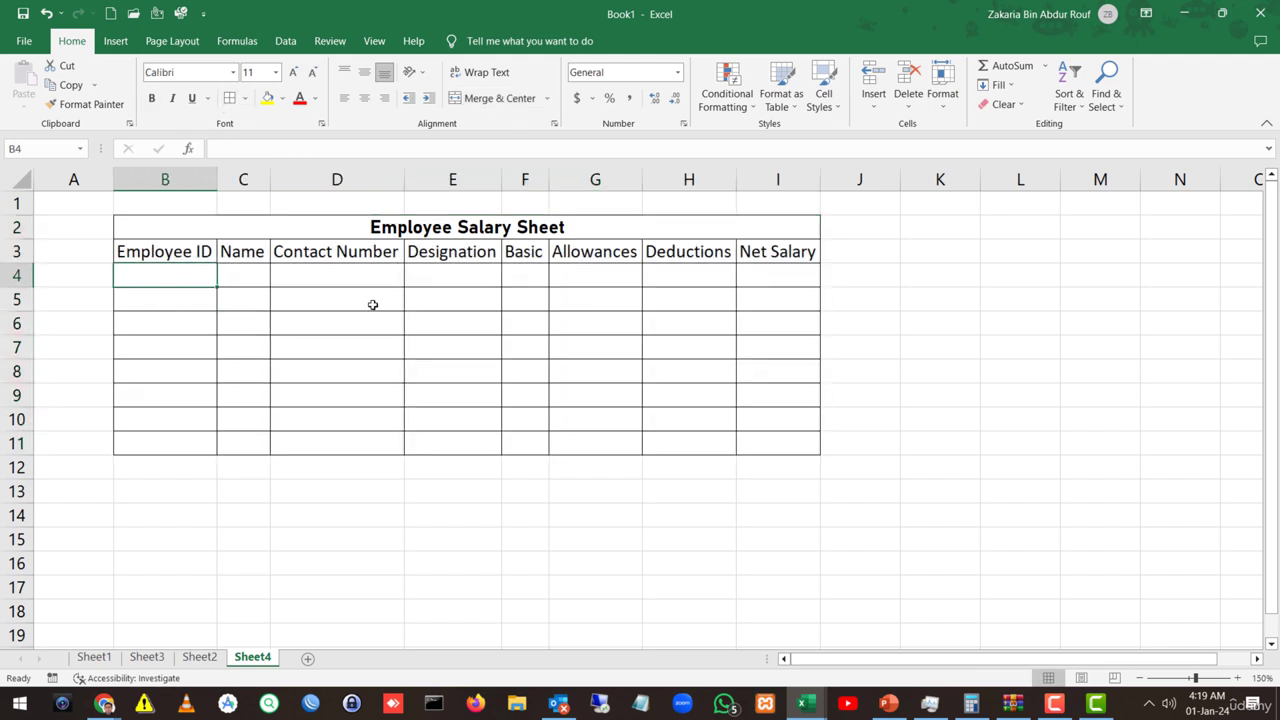
Step: Format B4 as Text and enter the Employee ID 001
type("0")
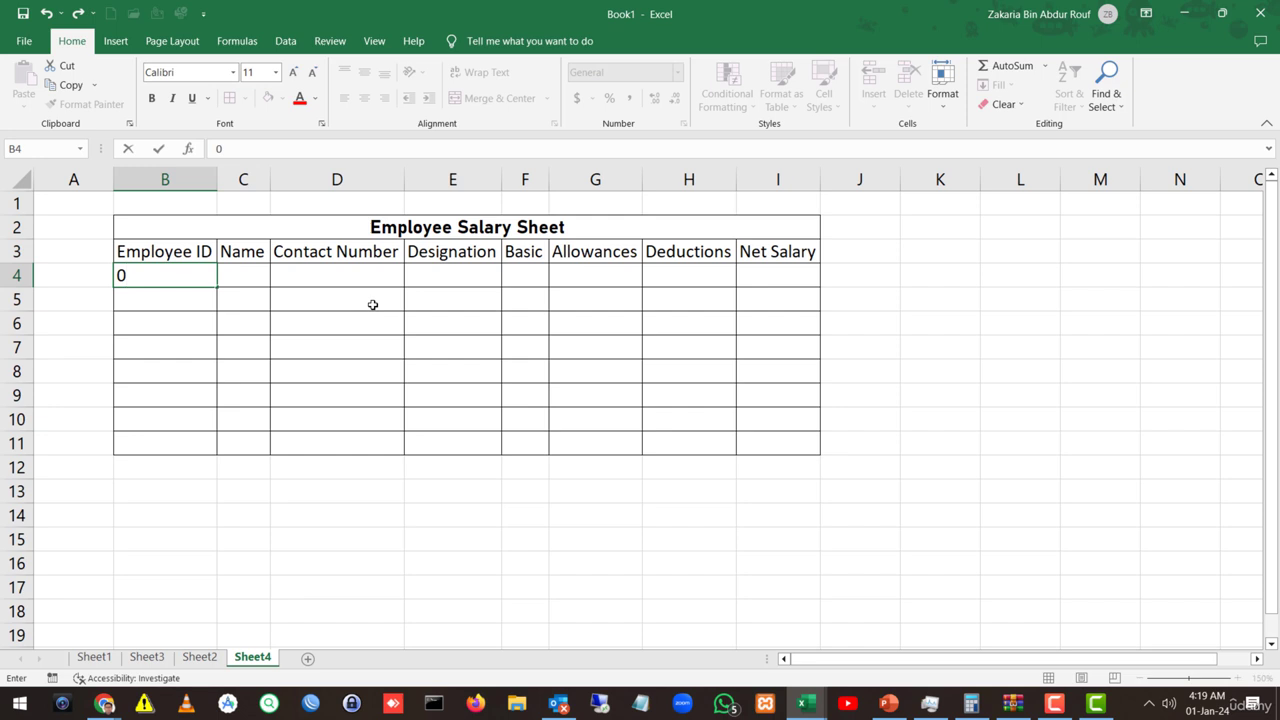
type("01")
key("Tab")
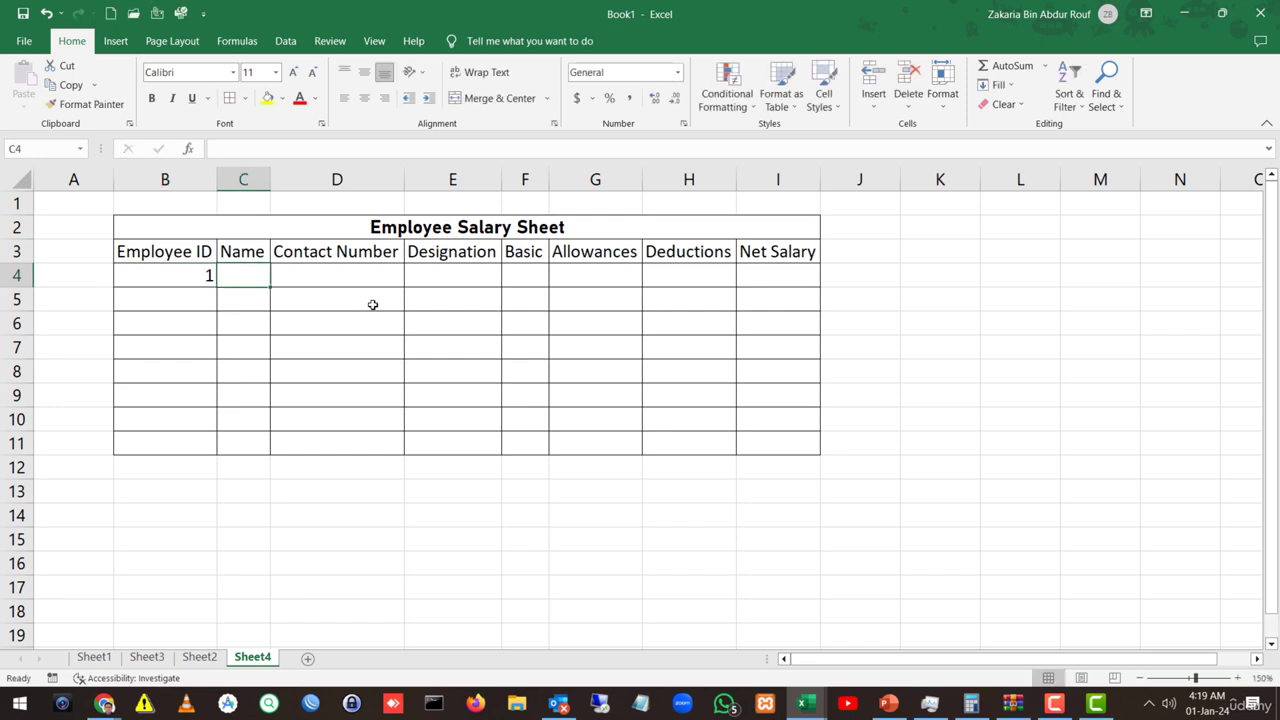
left_click(170, 276)
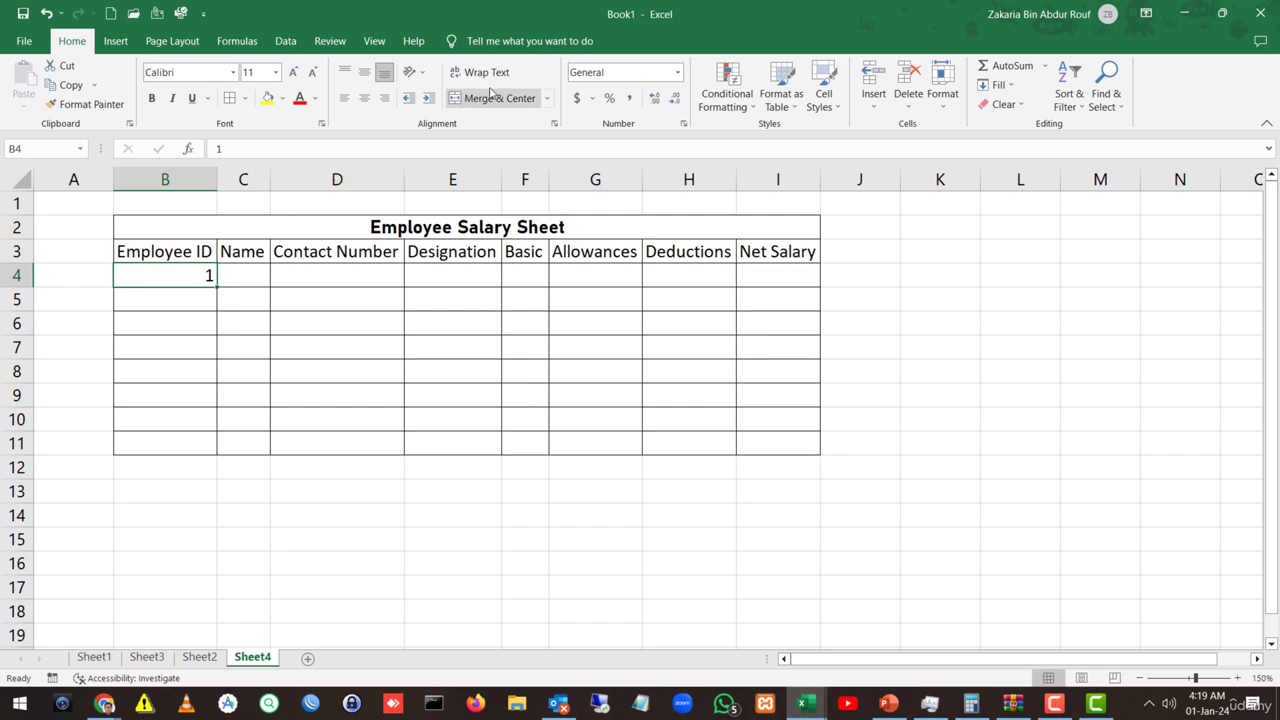
left_click_drag(506, 65, 713, 202)
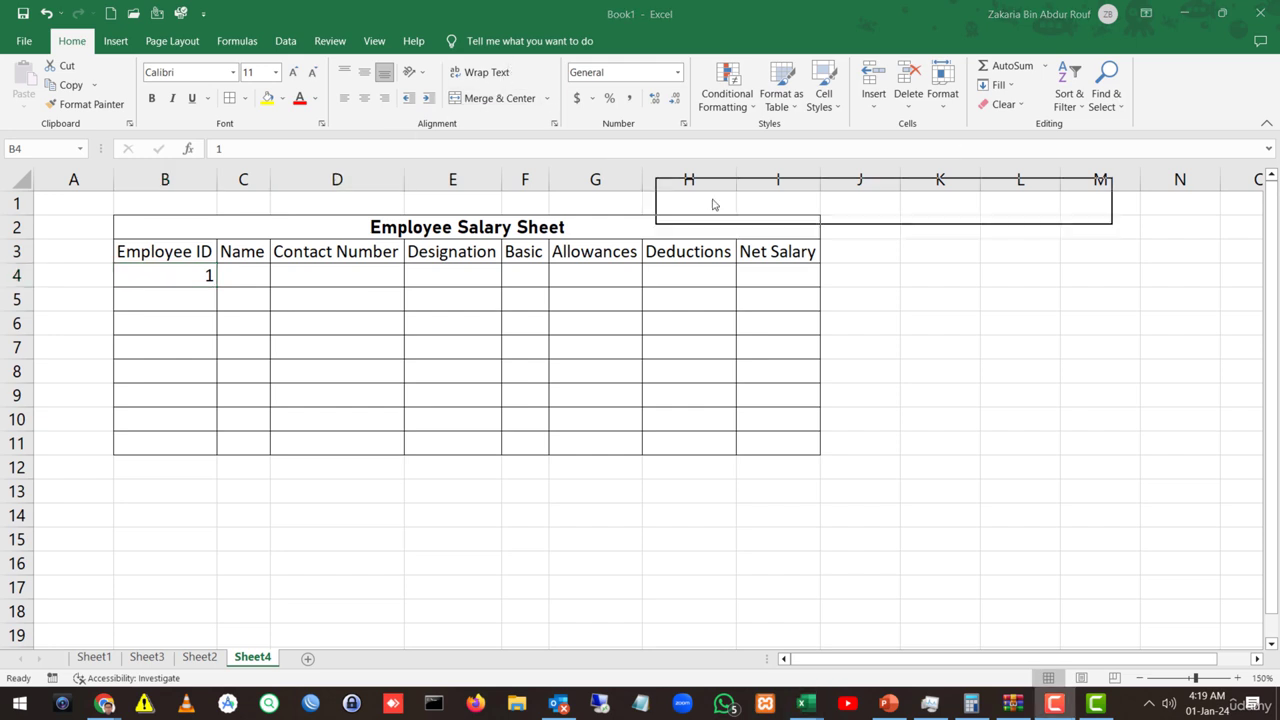
left_click(677, 72)
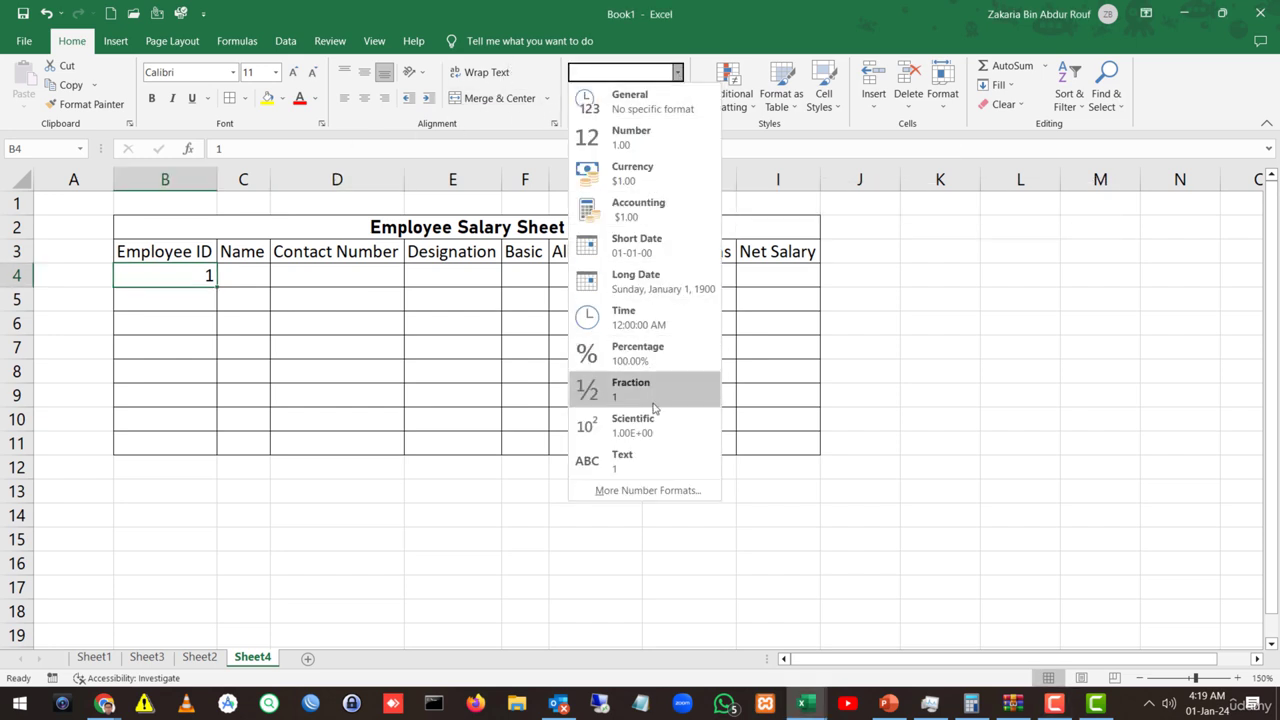
left_click(650, 462)
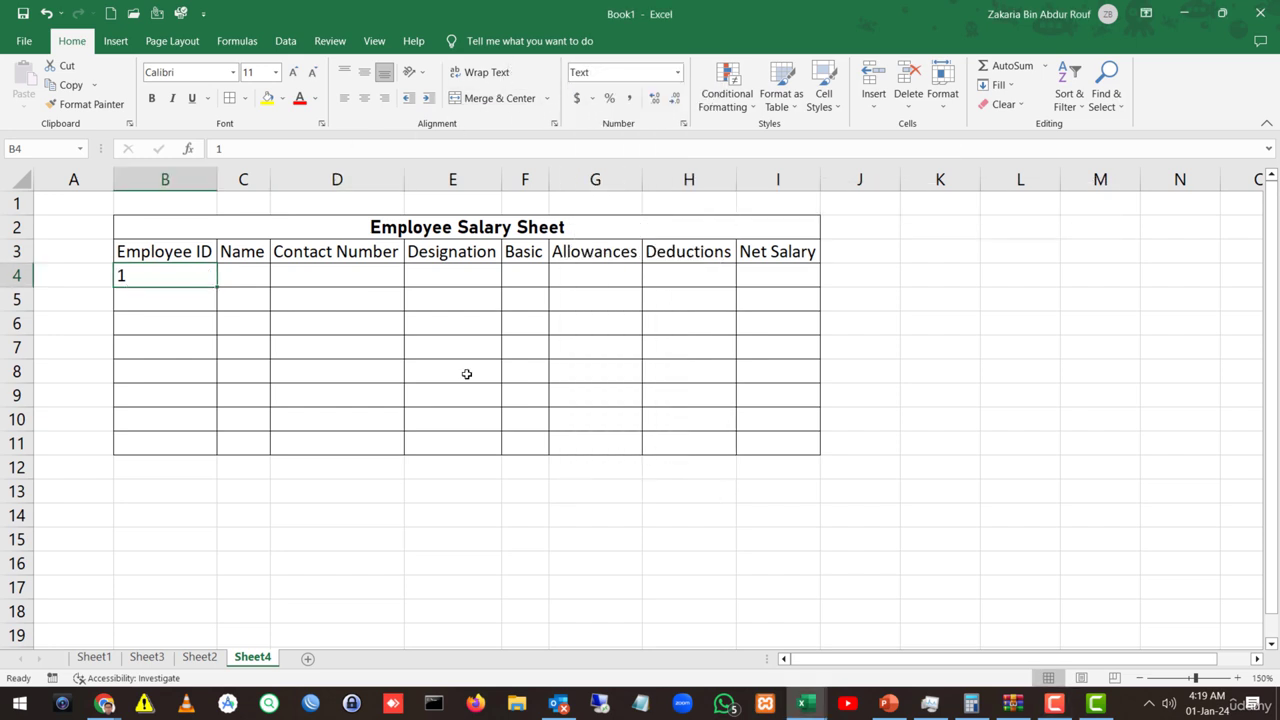
double_click(126, 273)
type("00")
key("Return")
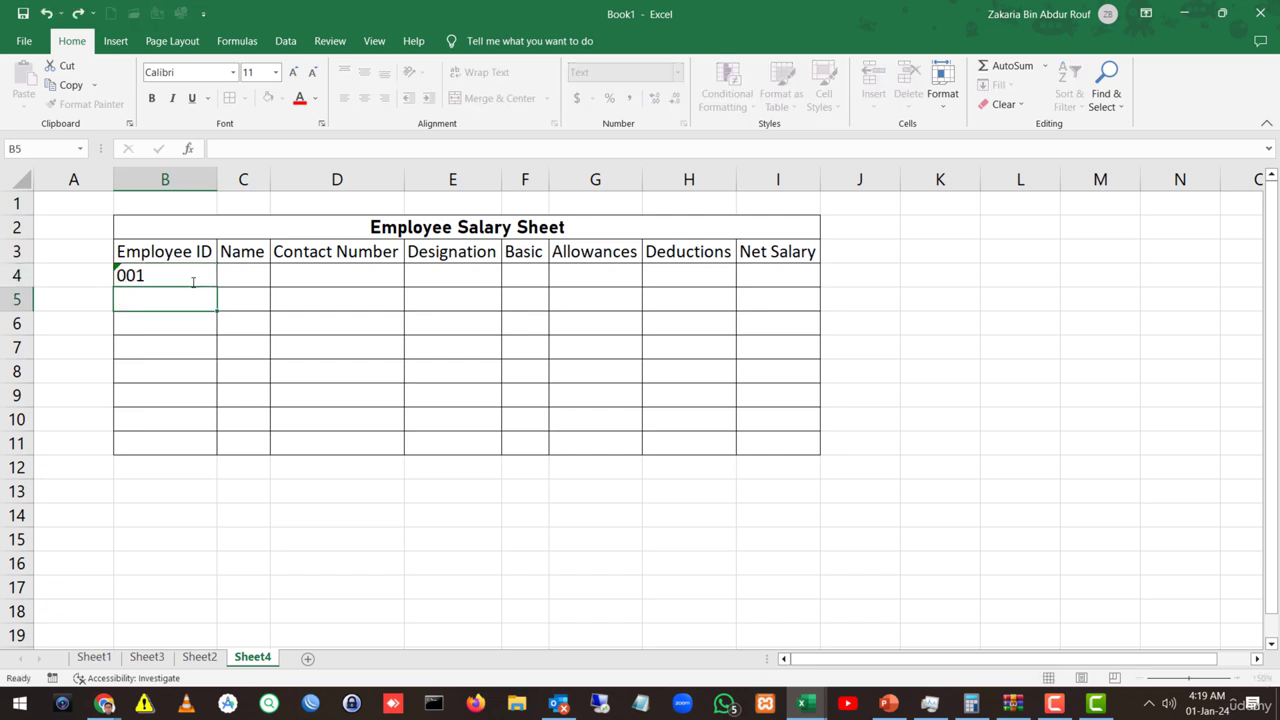
Step: Widen the Name column and enter the first employee's name in C4
key("Right")
left_click_drag(270, 180, 320, 181)
left_click(251, 277)
type("R")
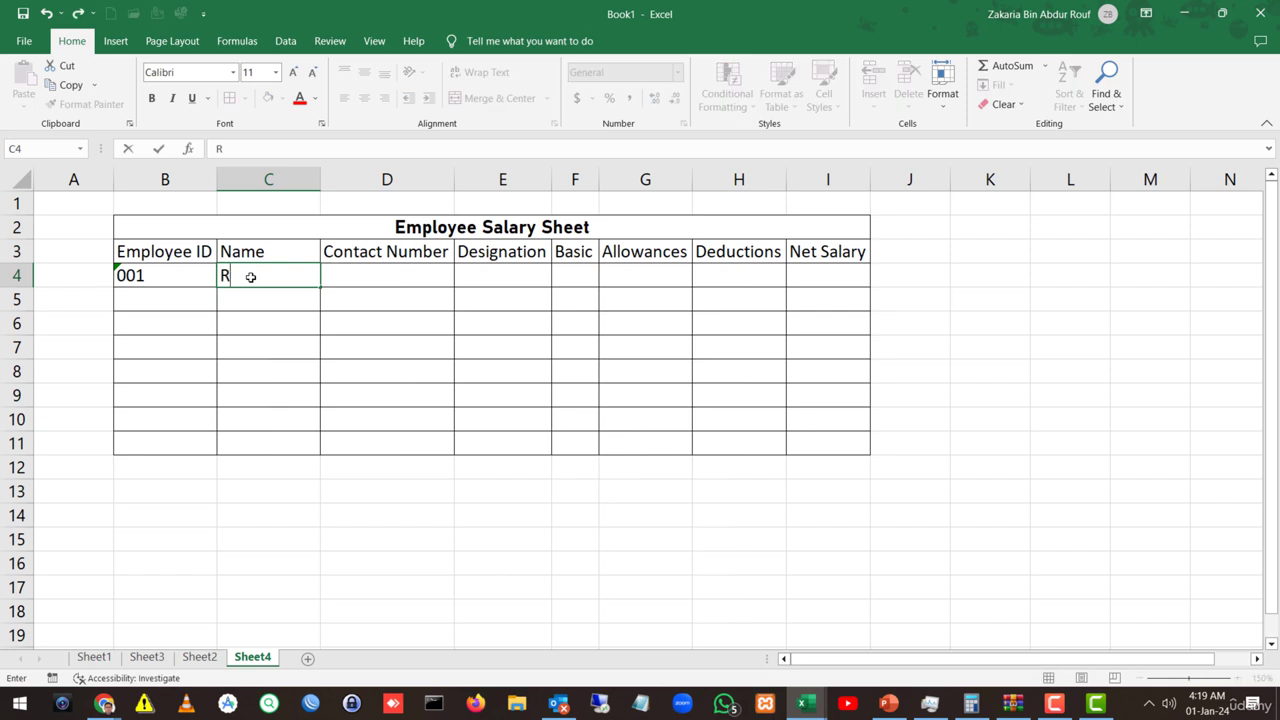
type("ober")
key("BackSpace")
key("BackSpace")
key("BackSpace")
key("BackSpace")
type("Robert")
key("Tab")
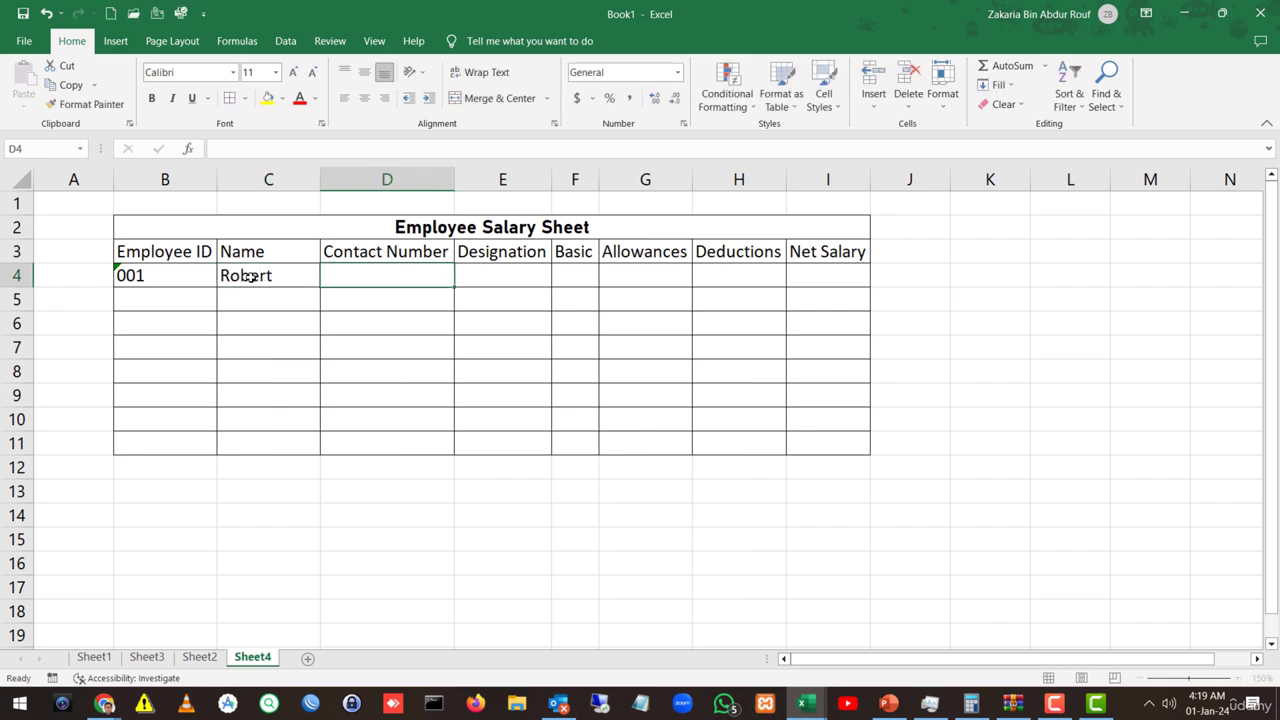
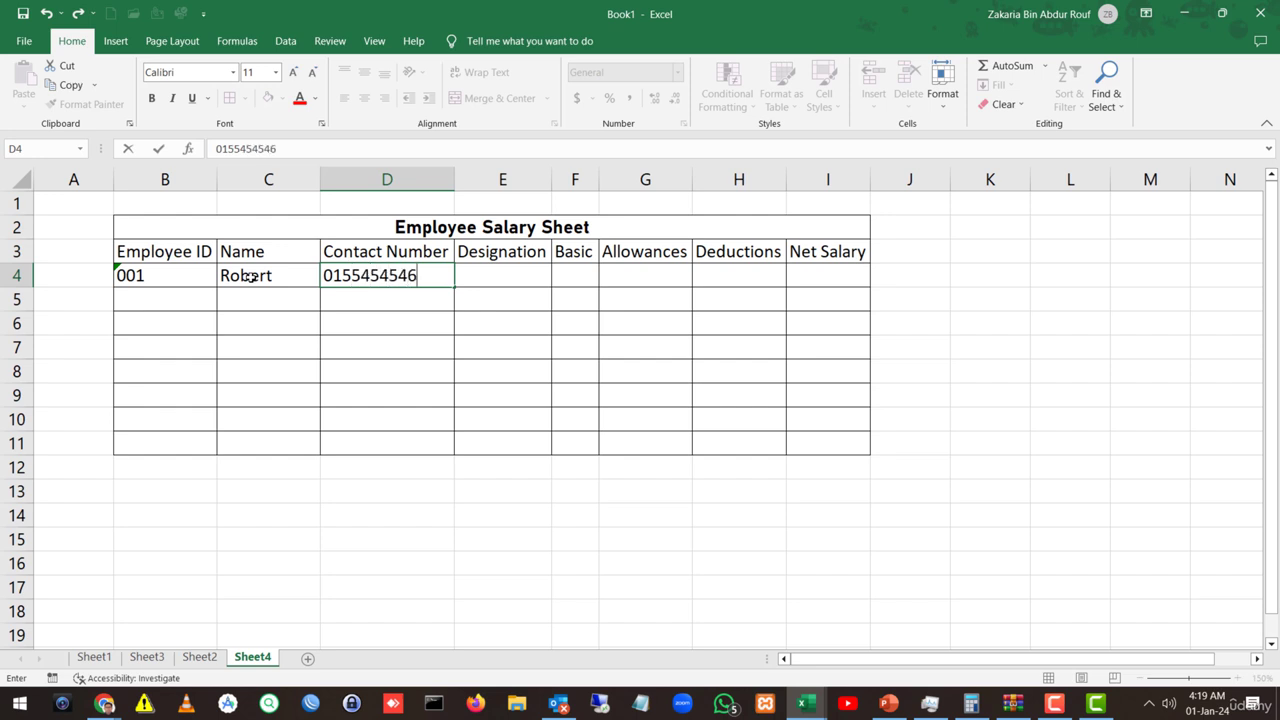
Step: Fill D4:H4 with the contact number, Engineering, 40000, 3000 and 2000
key("Tab")
type("E")
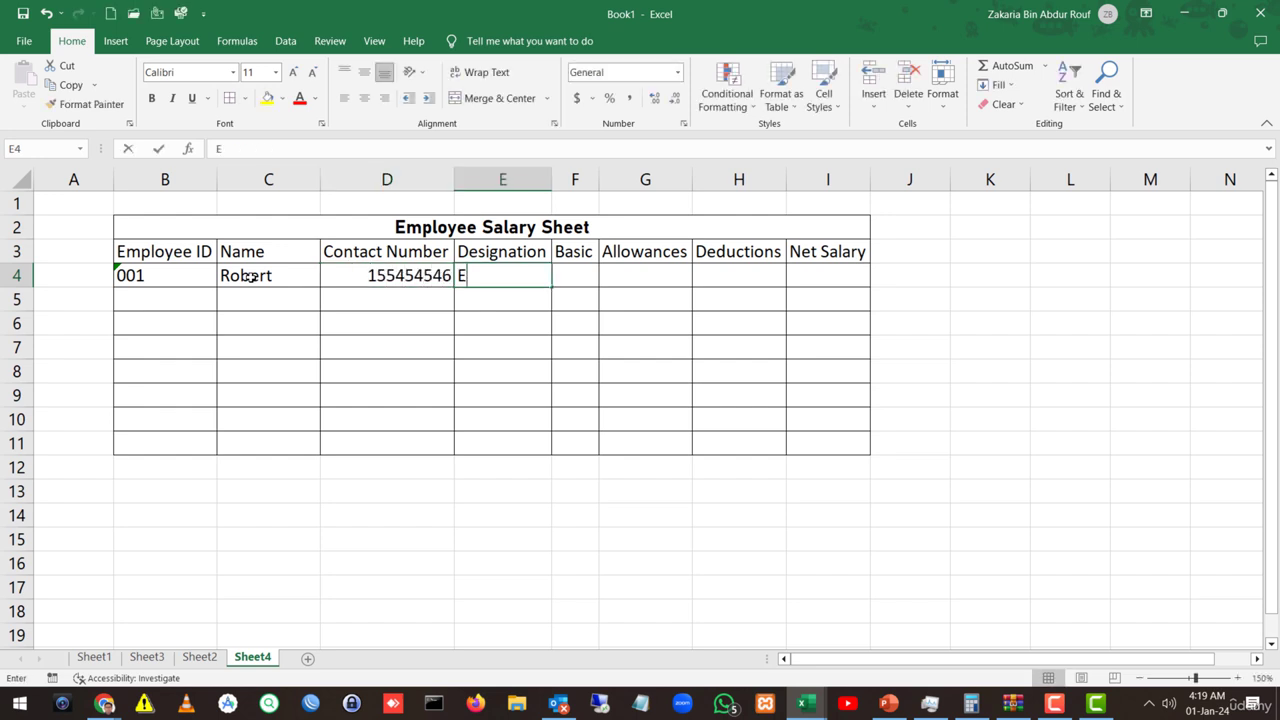
type("ngineering")
key("Tab")
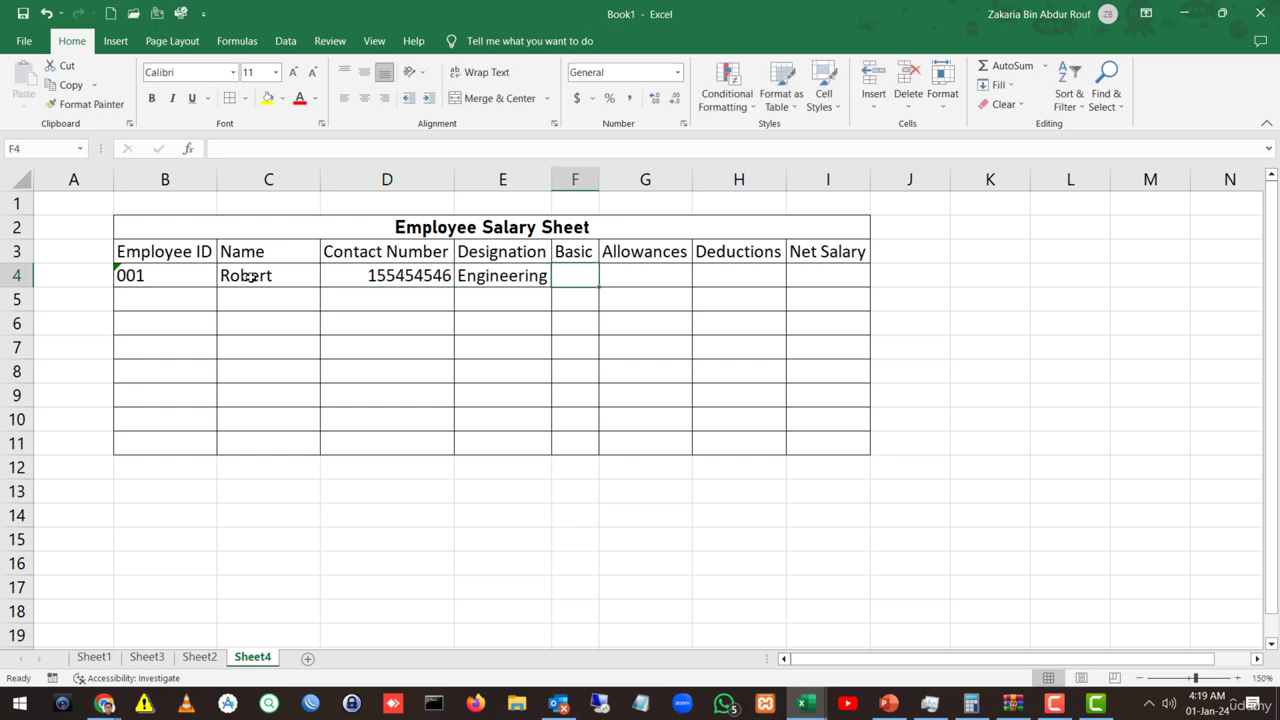
type("4000")
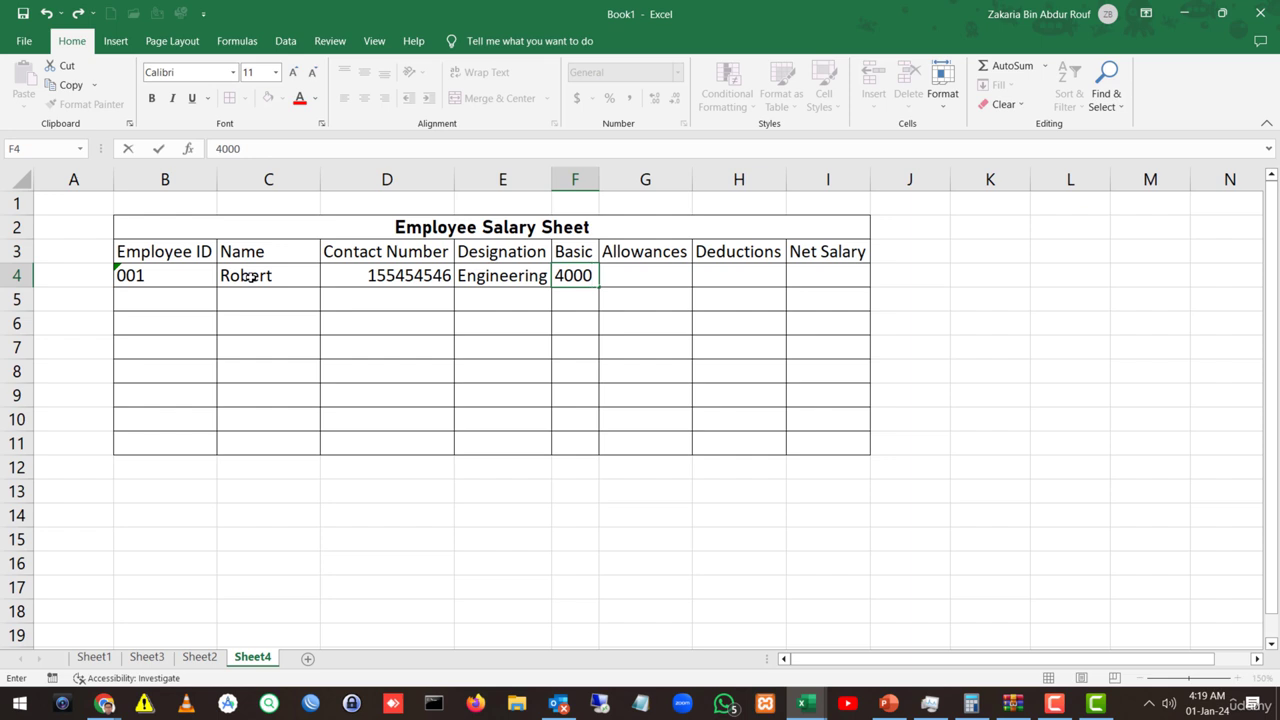
type("0")
key("Tab")
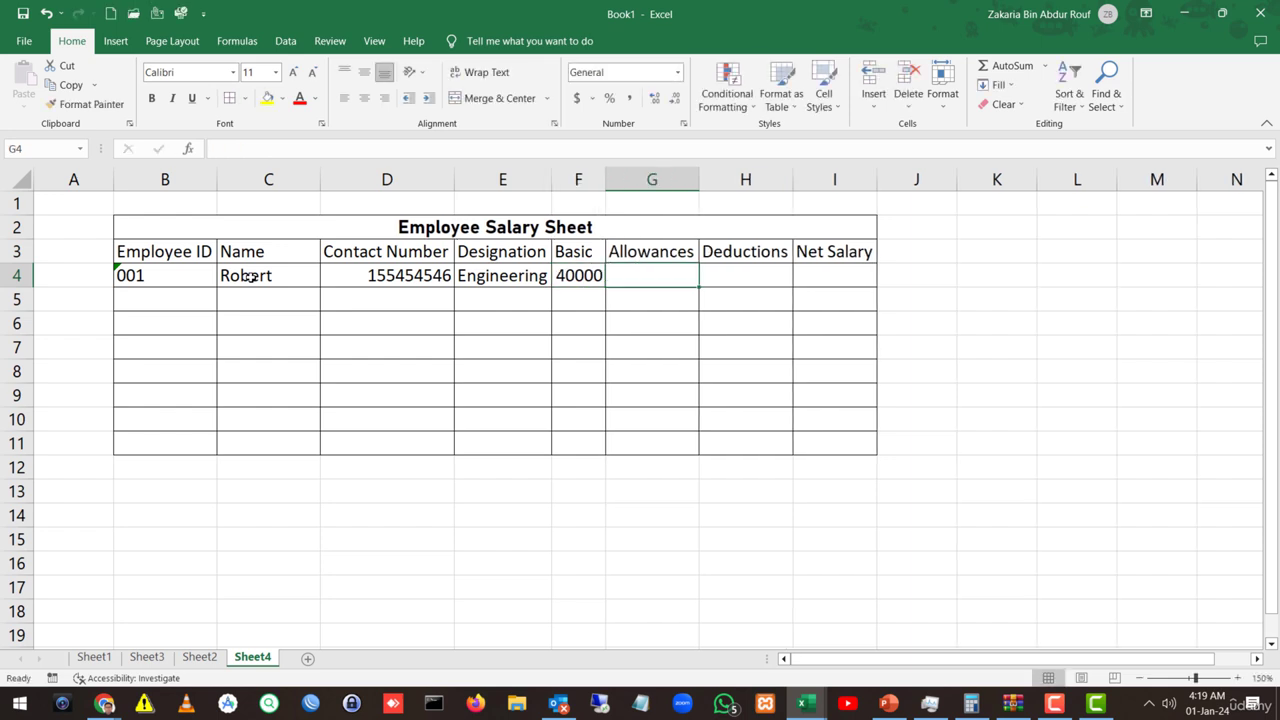
type("3000")
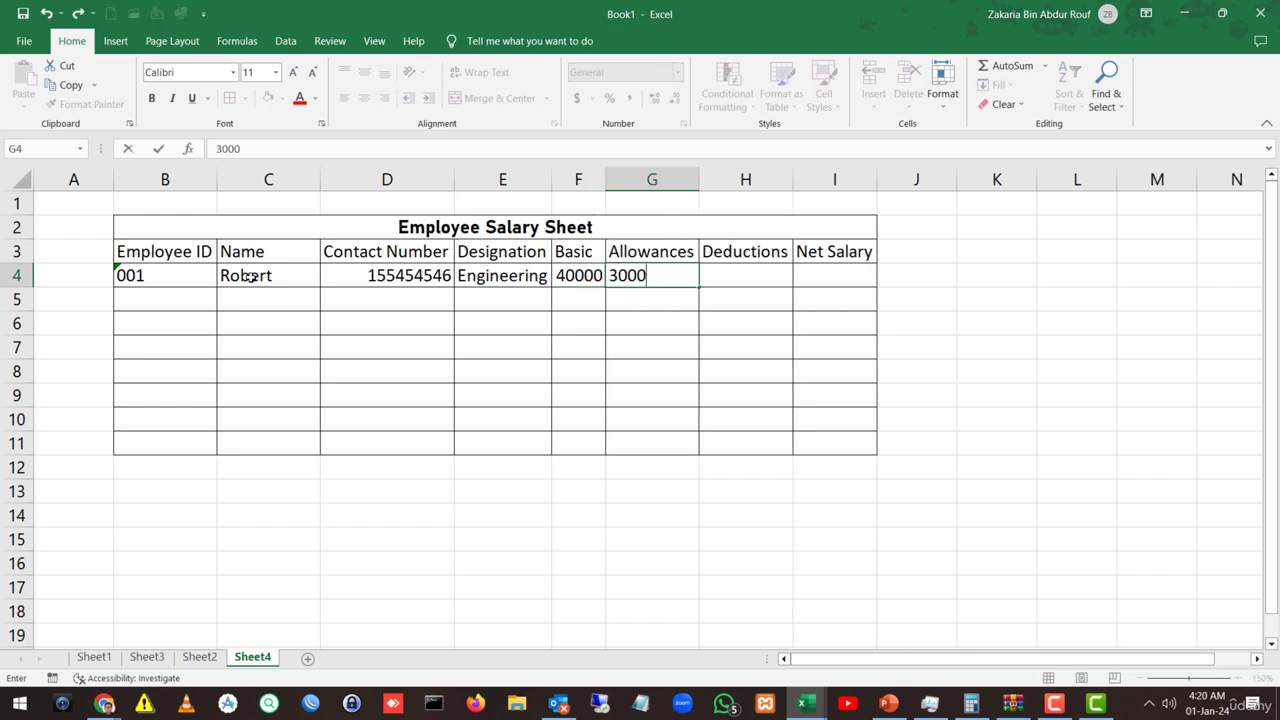
key("Tab")
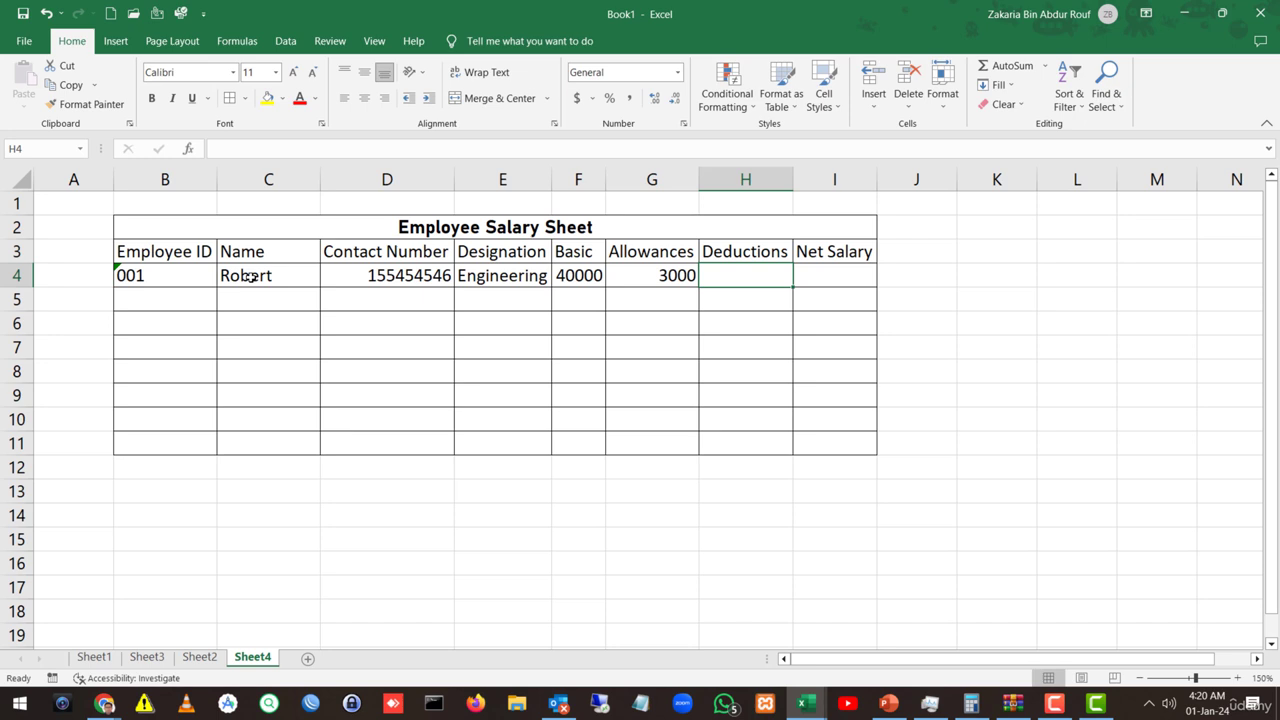
type("2000")
key("Tab")
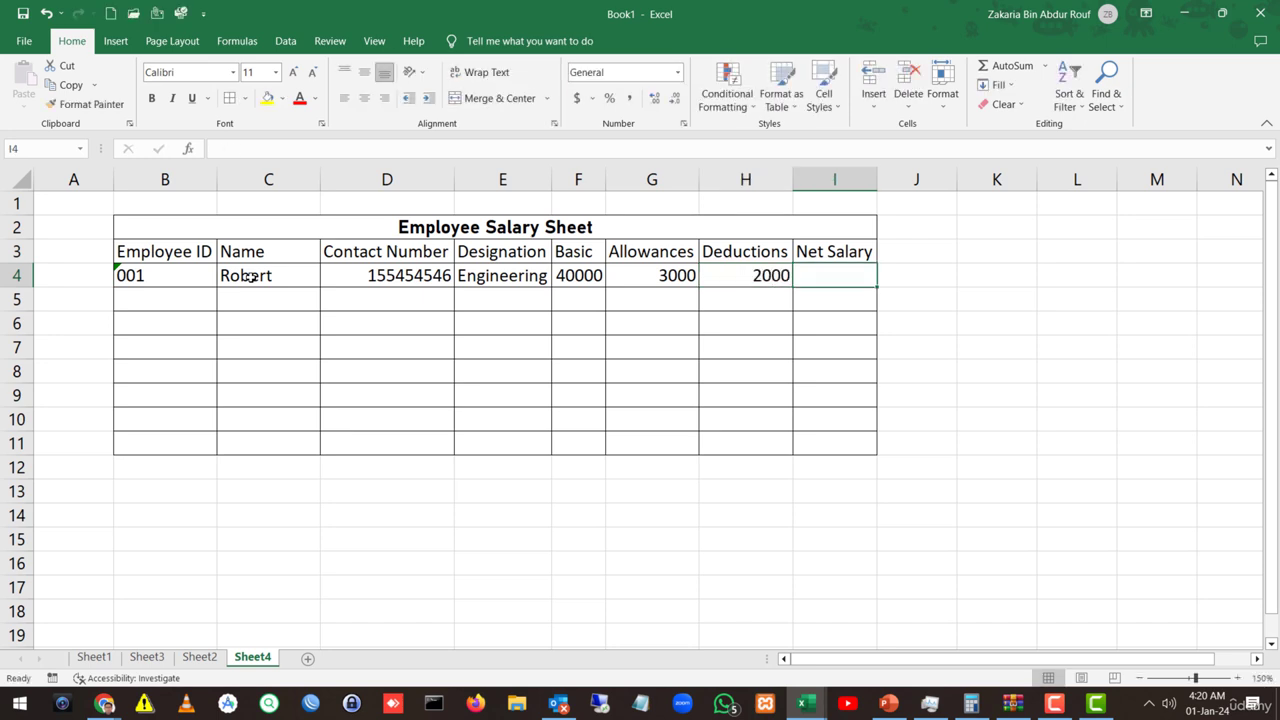
Step: Enter the formula =F4+G4-H4 in I4, giving a Net Salary of 41000
type("=")
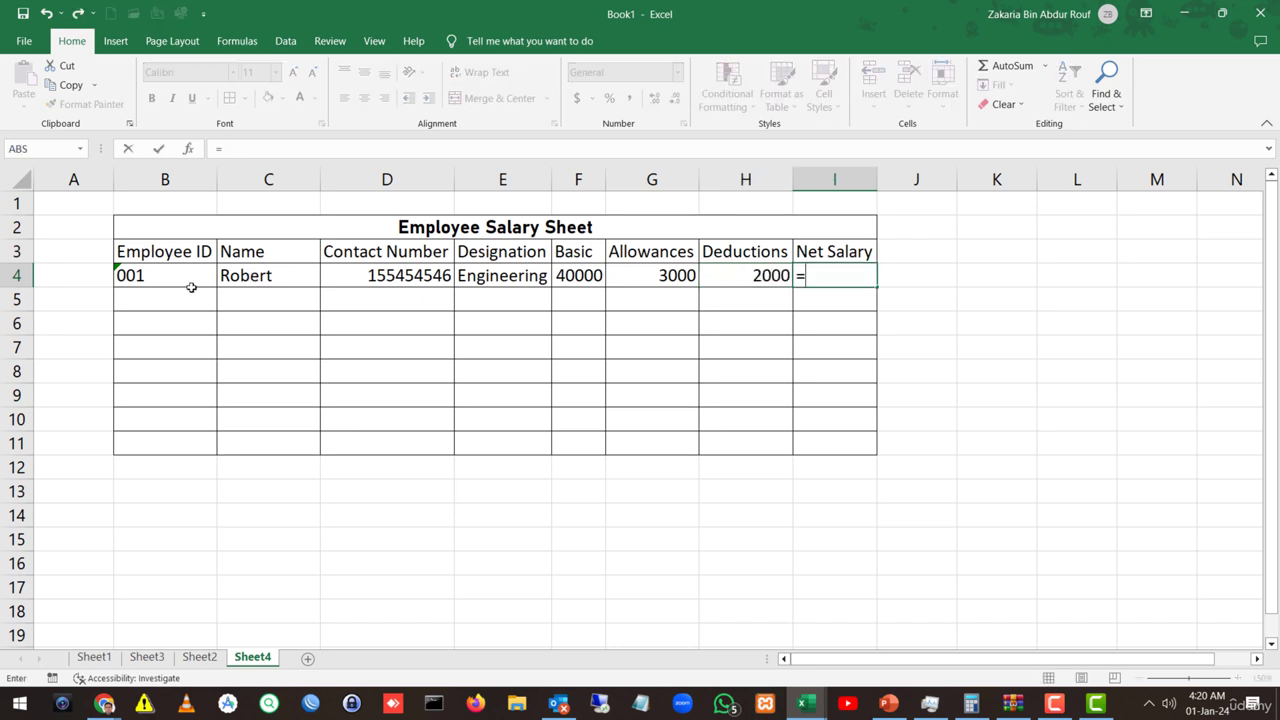
left_click(584, 276)
type("+")
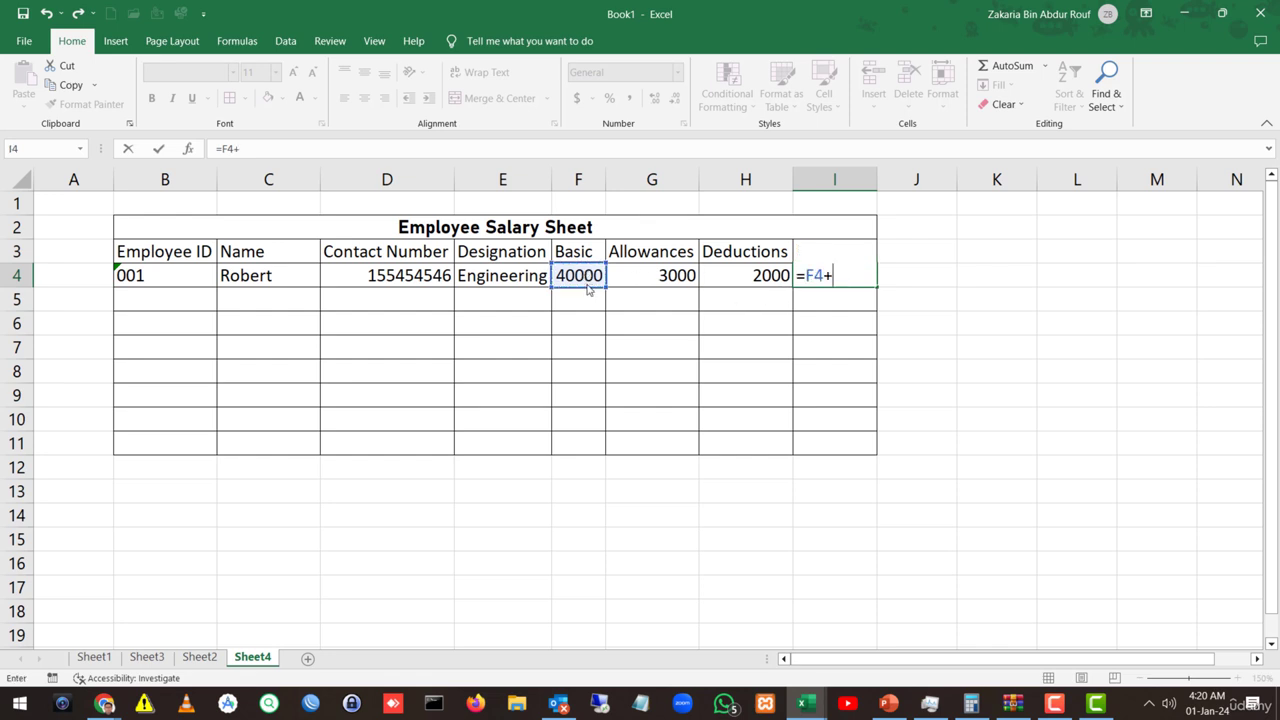
left_click(587, 279)
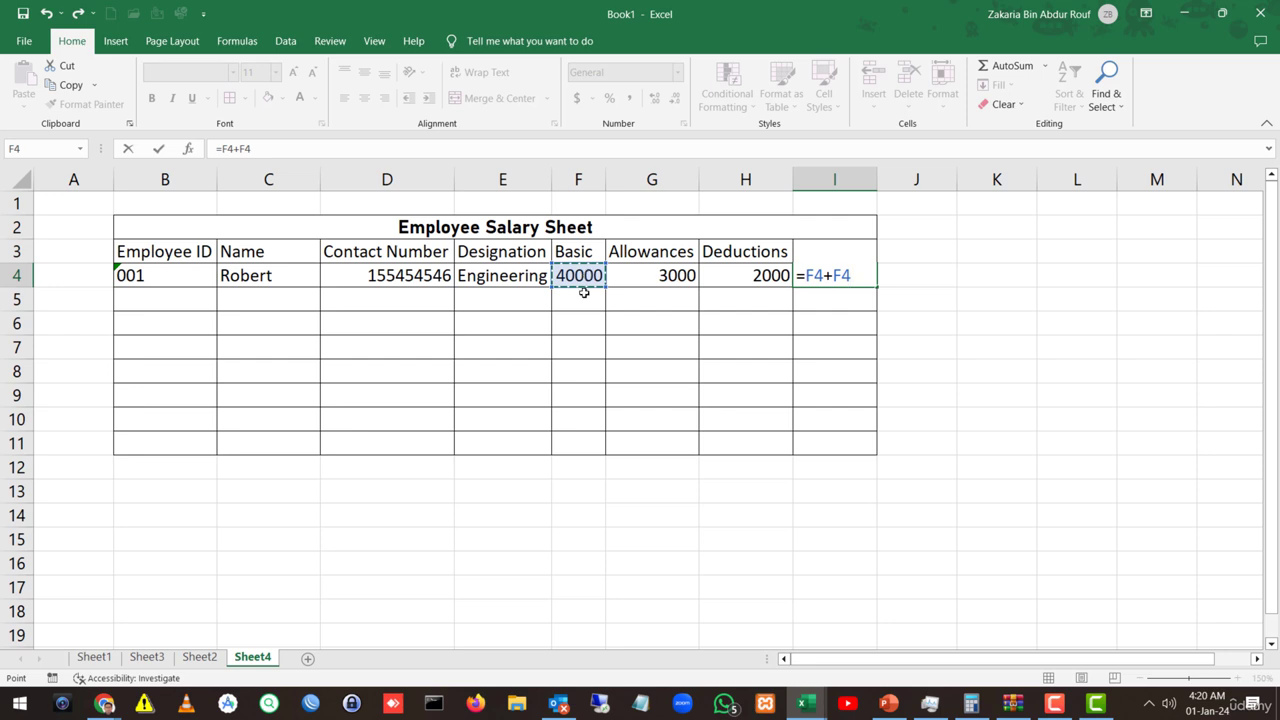
left_click(765, 282)
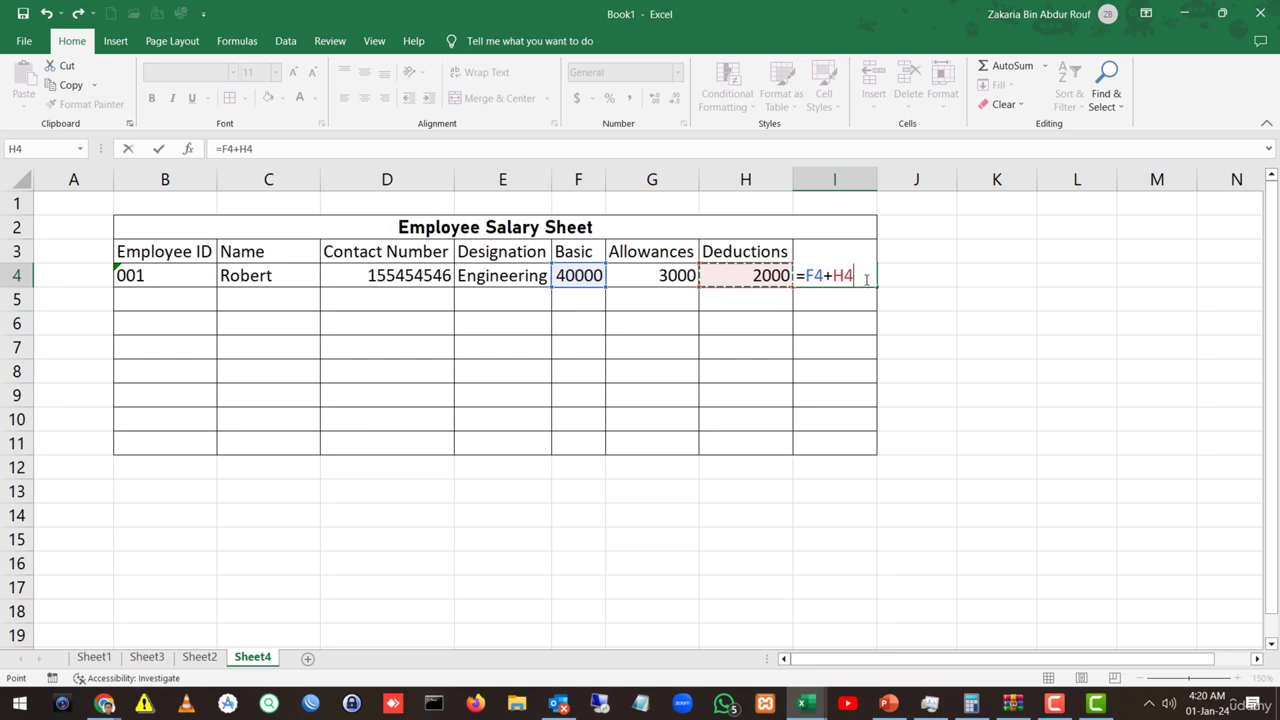
left_click_drag(826, 276, 897, 283)
key("BackSpace")
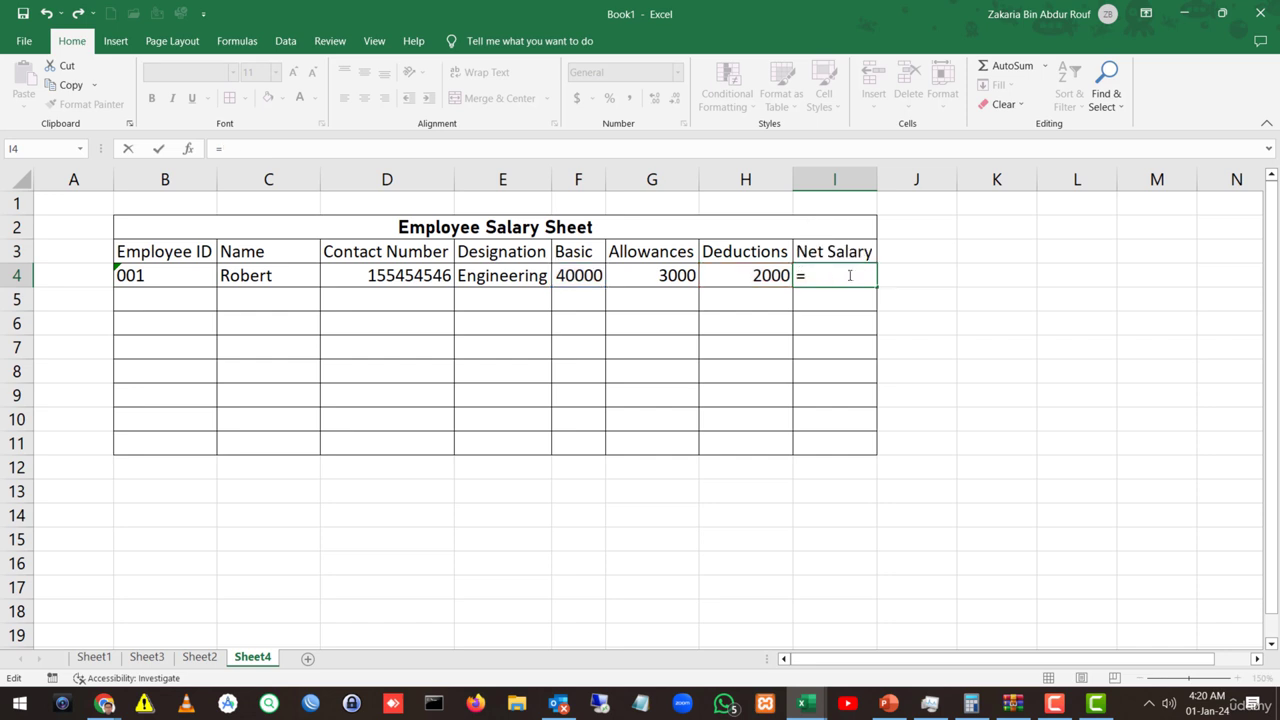
left_click(578, 266)
type("+")
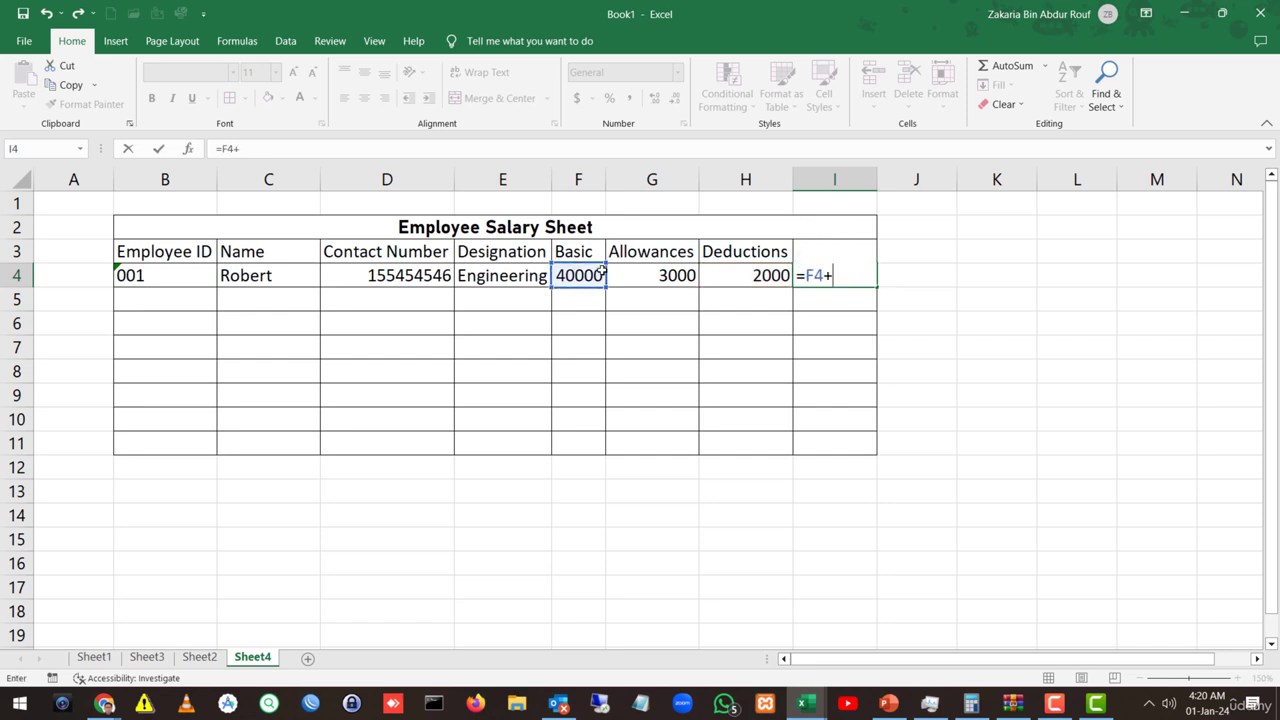
left_click(634, 278)
type("-")
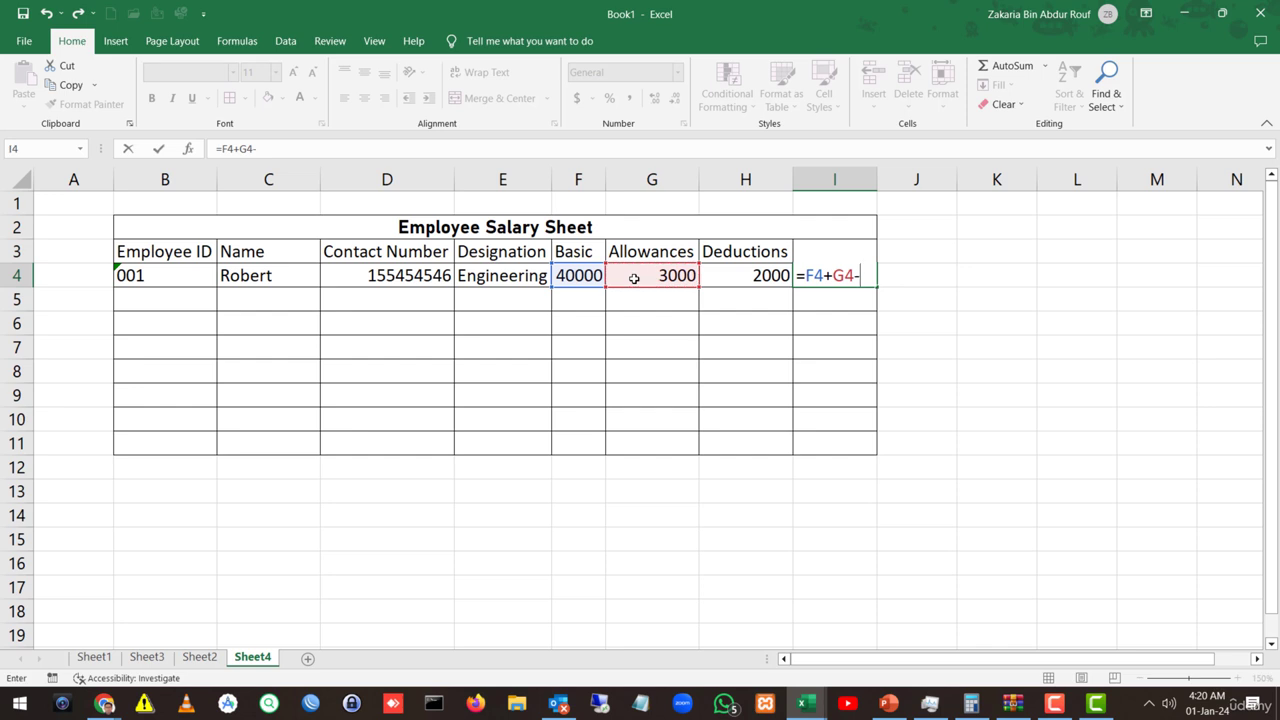
left_click(734, 284)
key("Return")
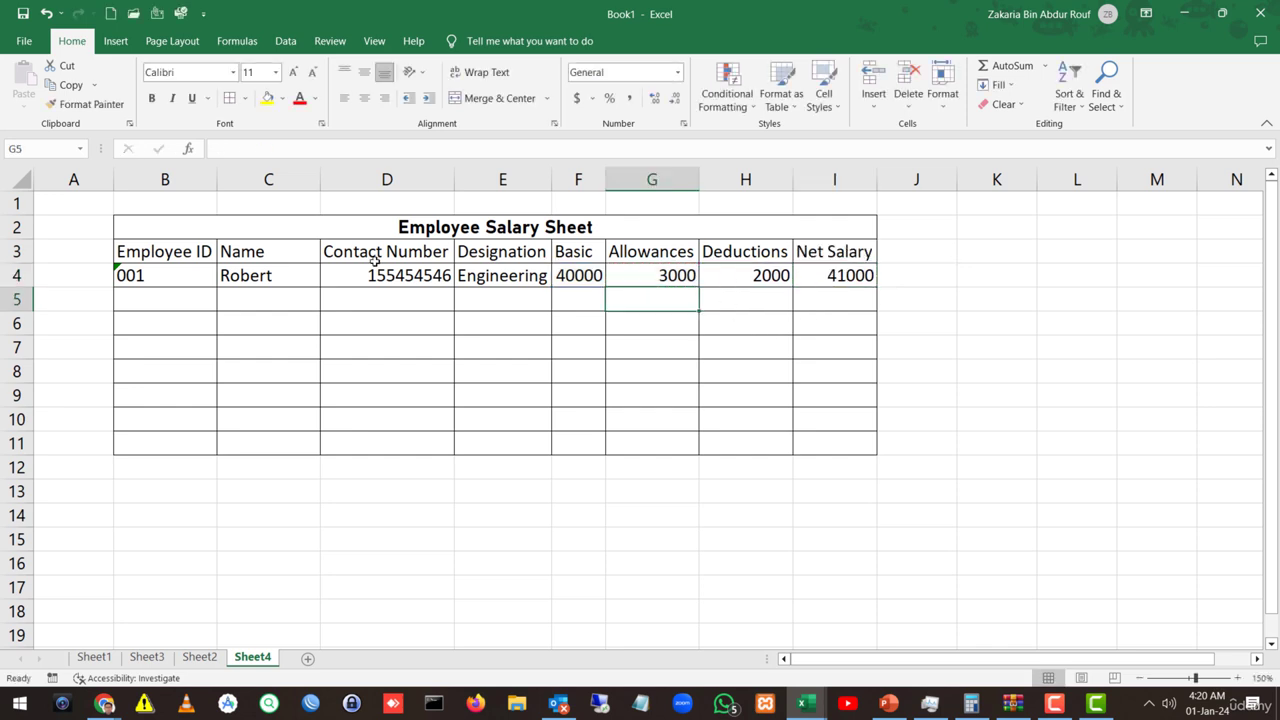
Step: Enter ID 002, the second employee's name and contact number in B5:D5
left_click(201, 303)
type("002")
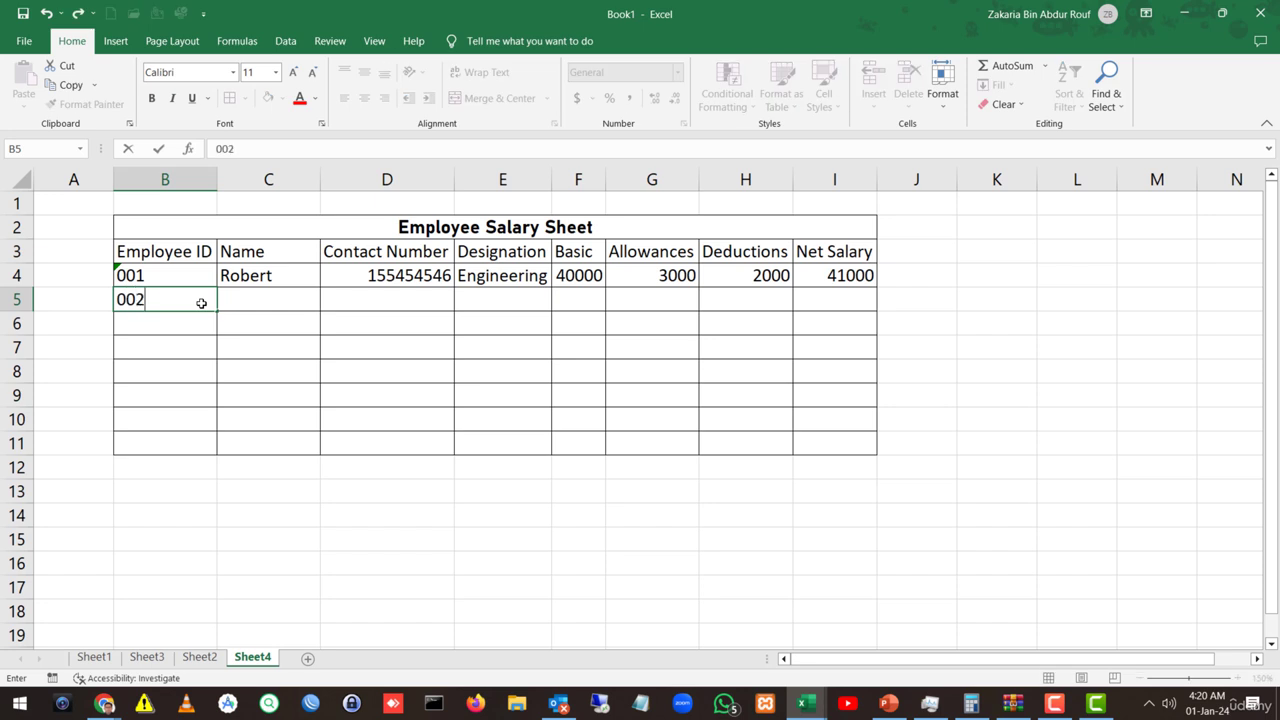
key("Tab")
type("Mary")
key("Tab")
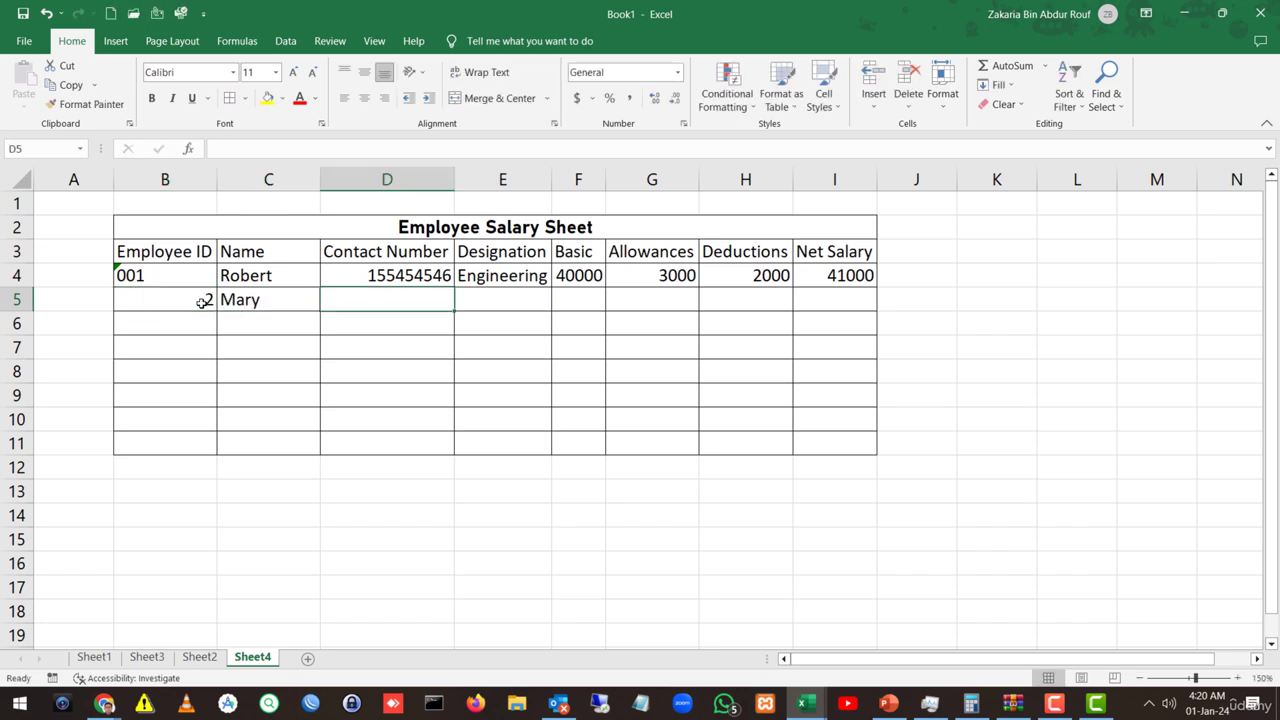
type("14455")
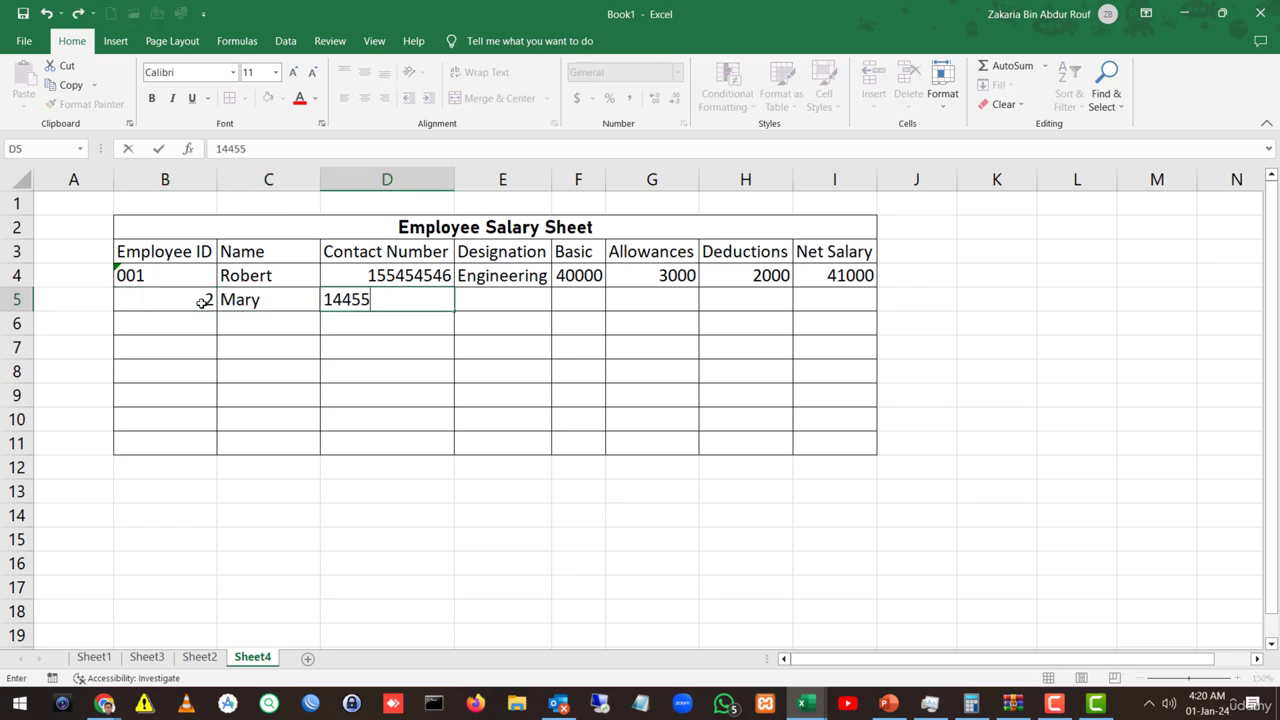
type("464")
key("Tab")
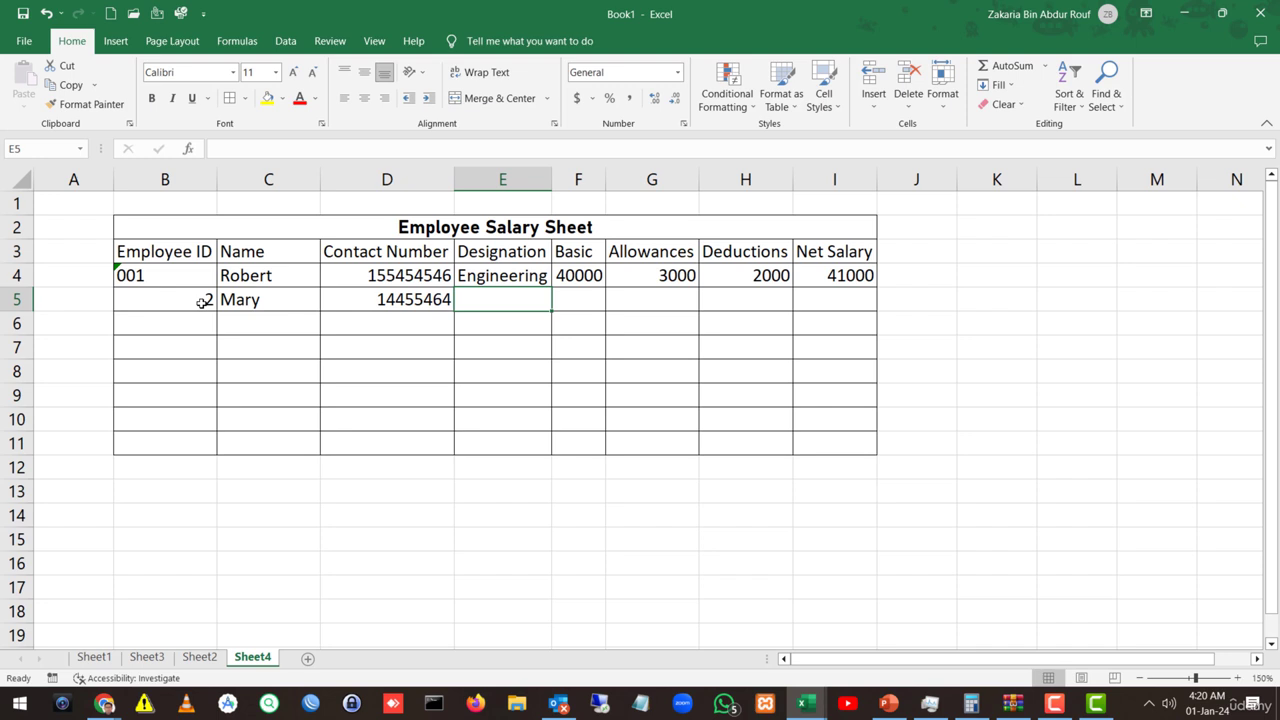
double_click(407, 299)
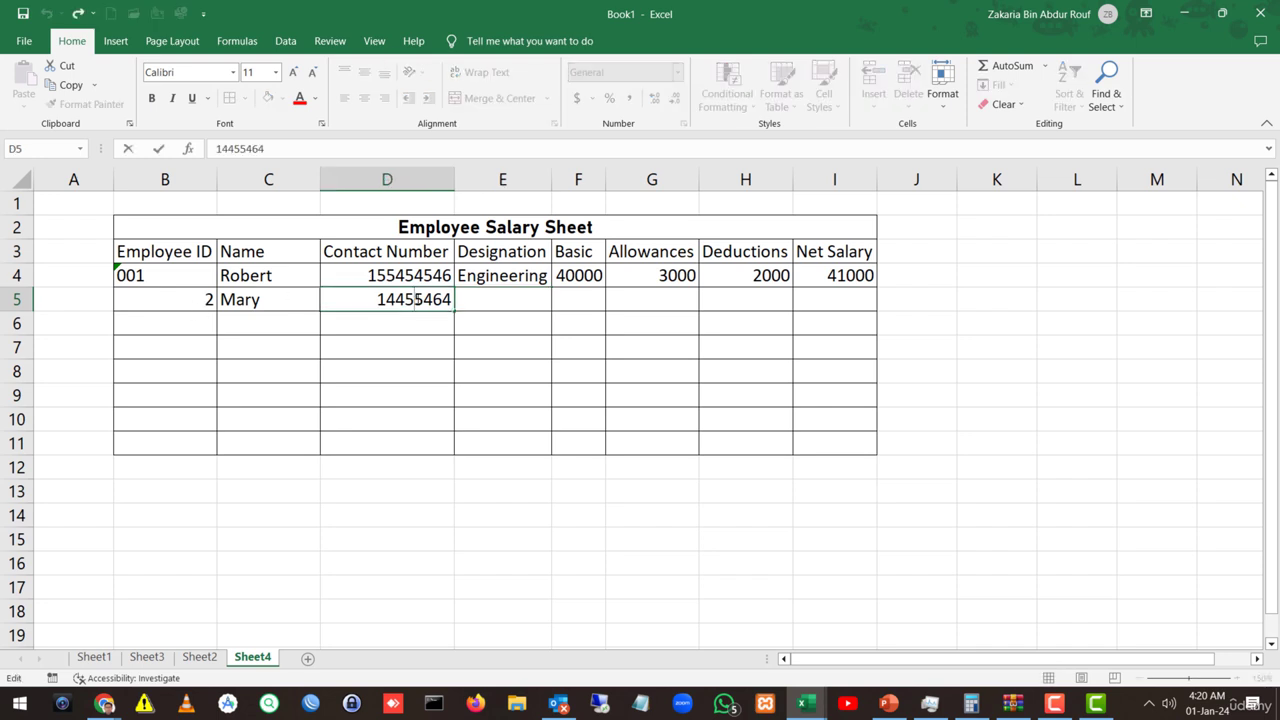
type("5")
key("Tab")
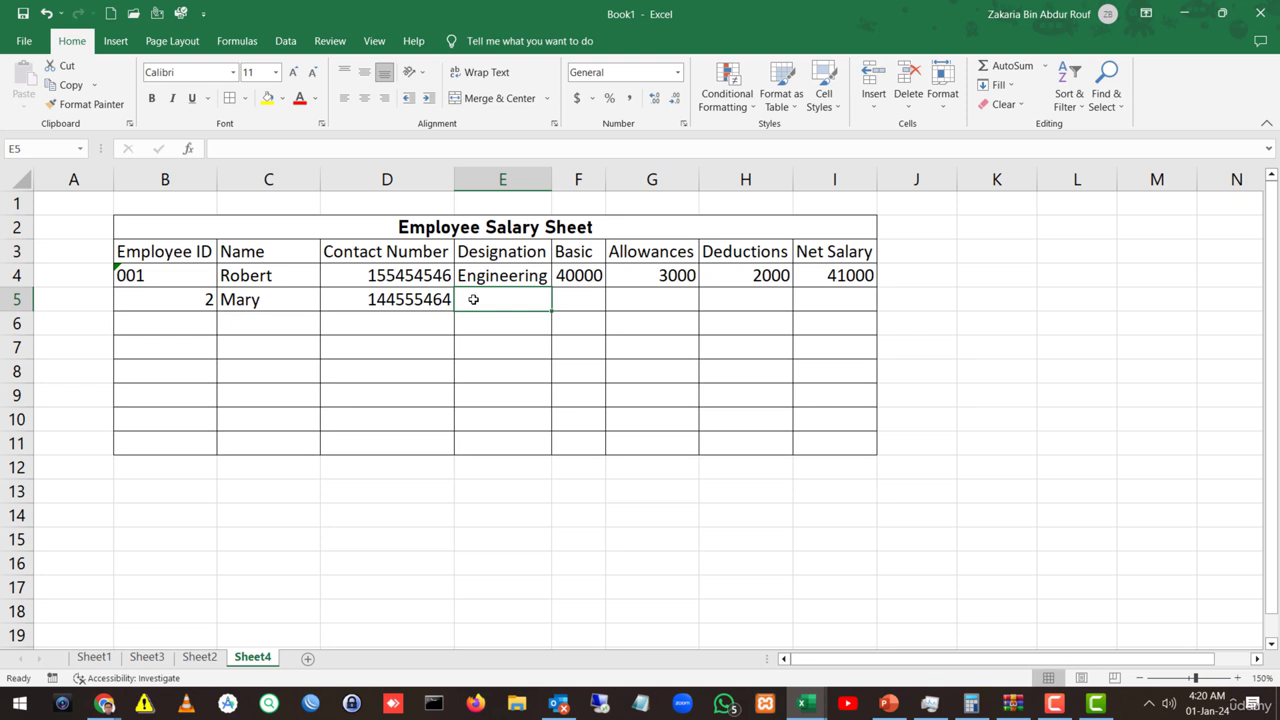
Step: Fill E5:H5 with Technology, 50000, 2000 and 25000
type("Technolog")
key("BackSpace")
key("BackSpace")
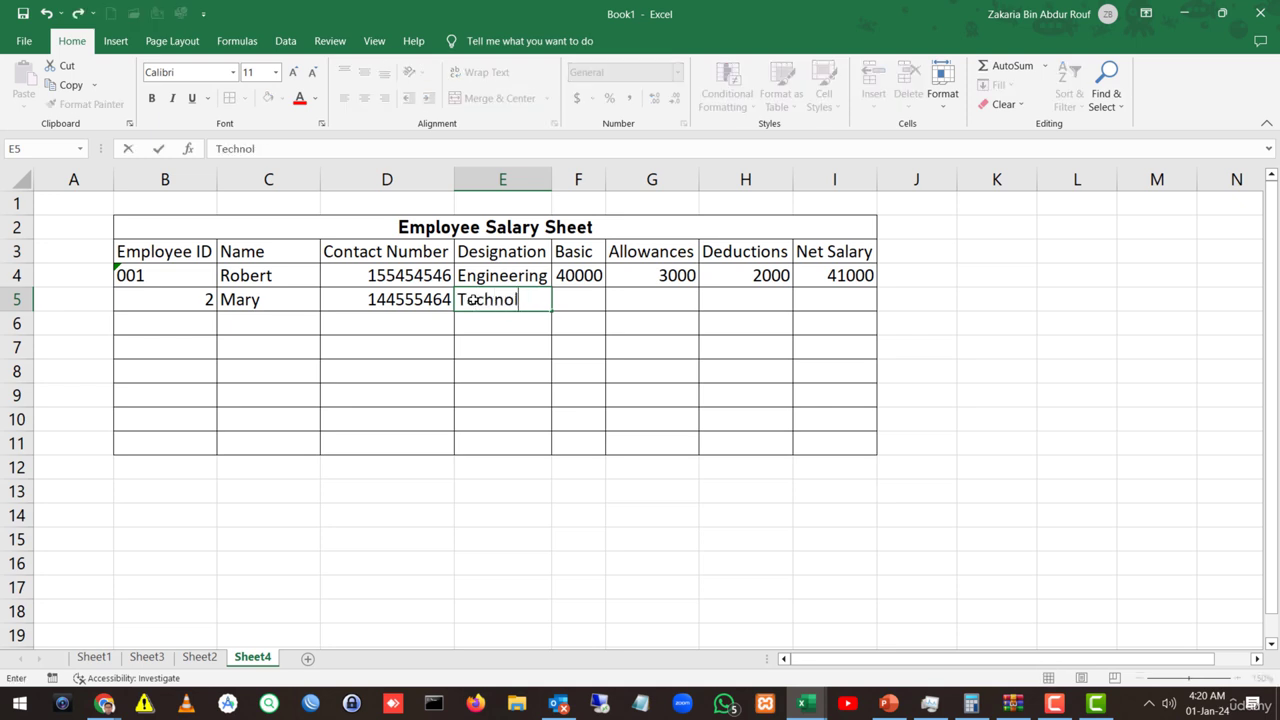
type("logy")
key("Tab")
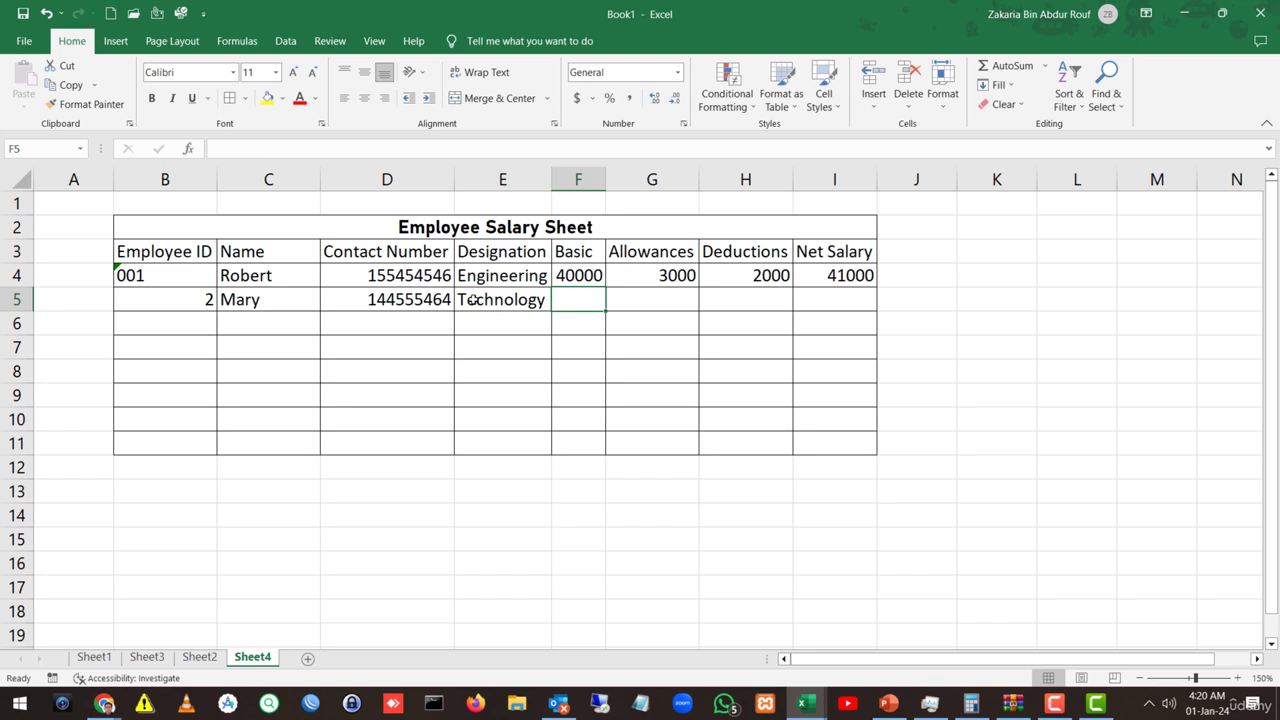
type("5000")
key("Tab")
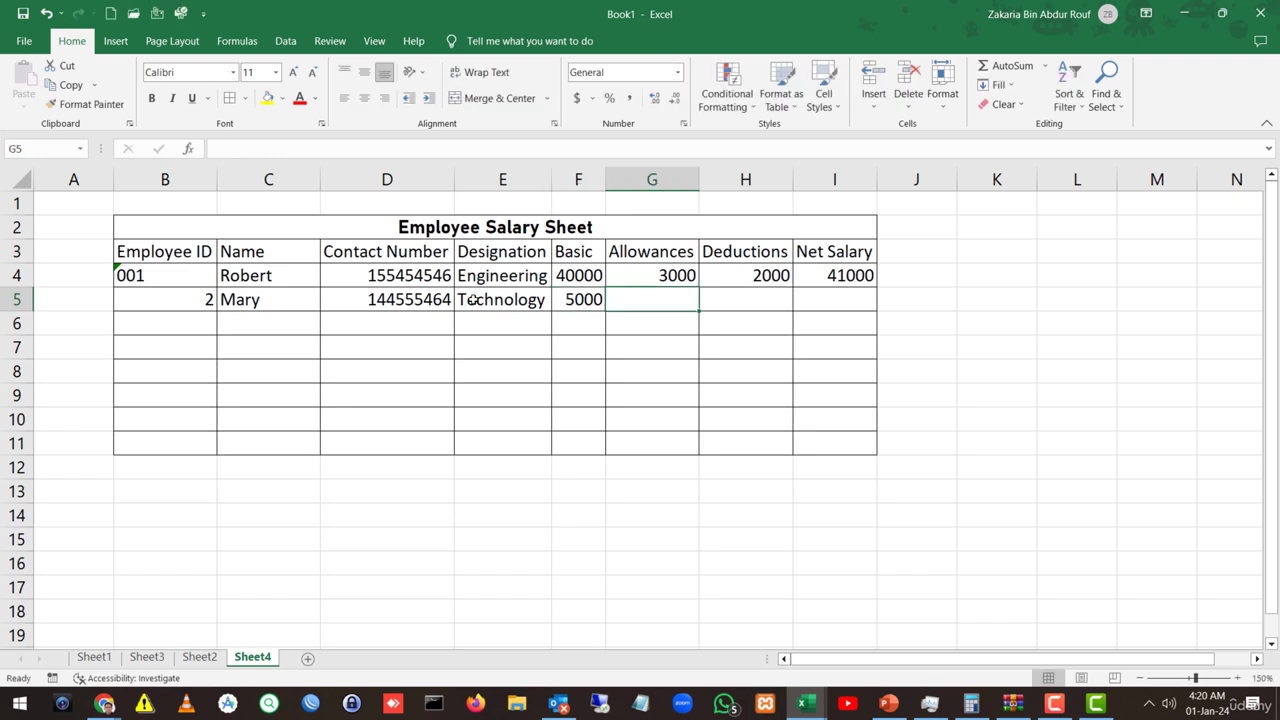
double_click(590, 300)
type("0")
key("Tab")
type("20")
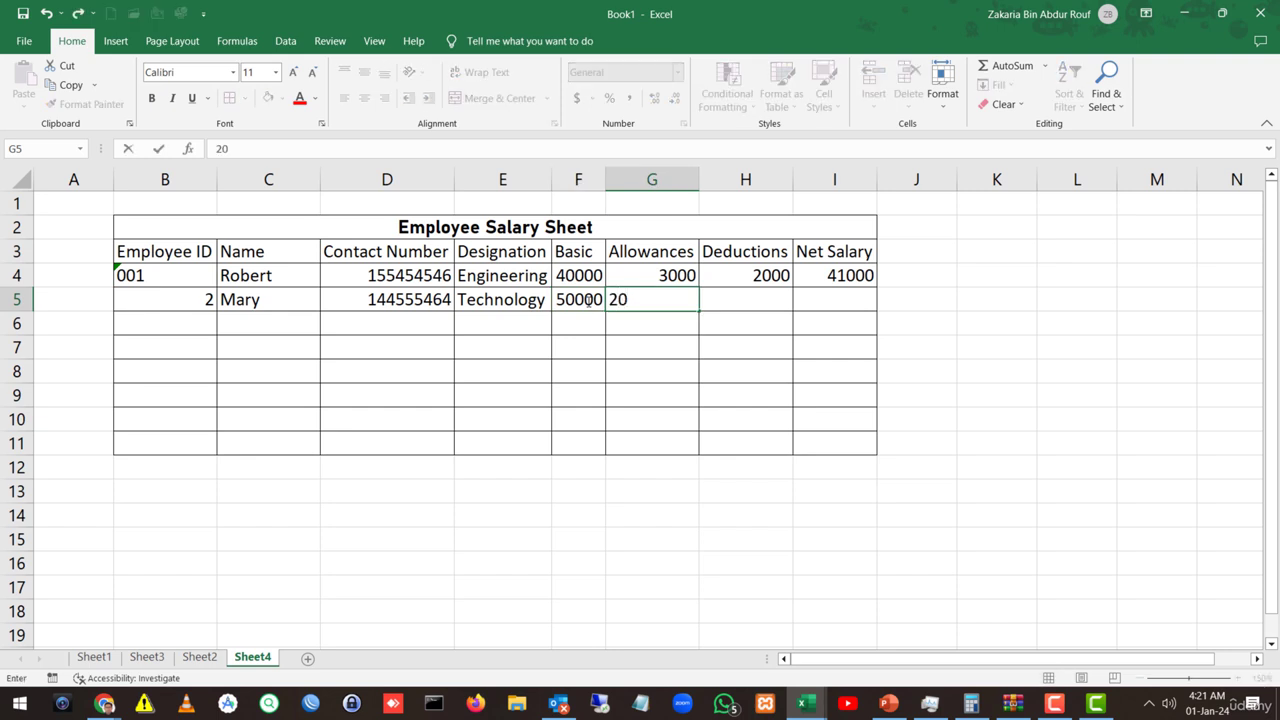
type("00")
key("Tab")
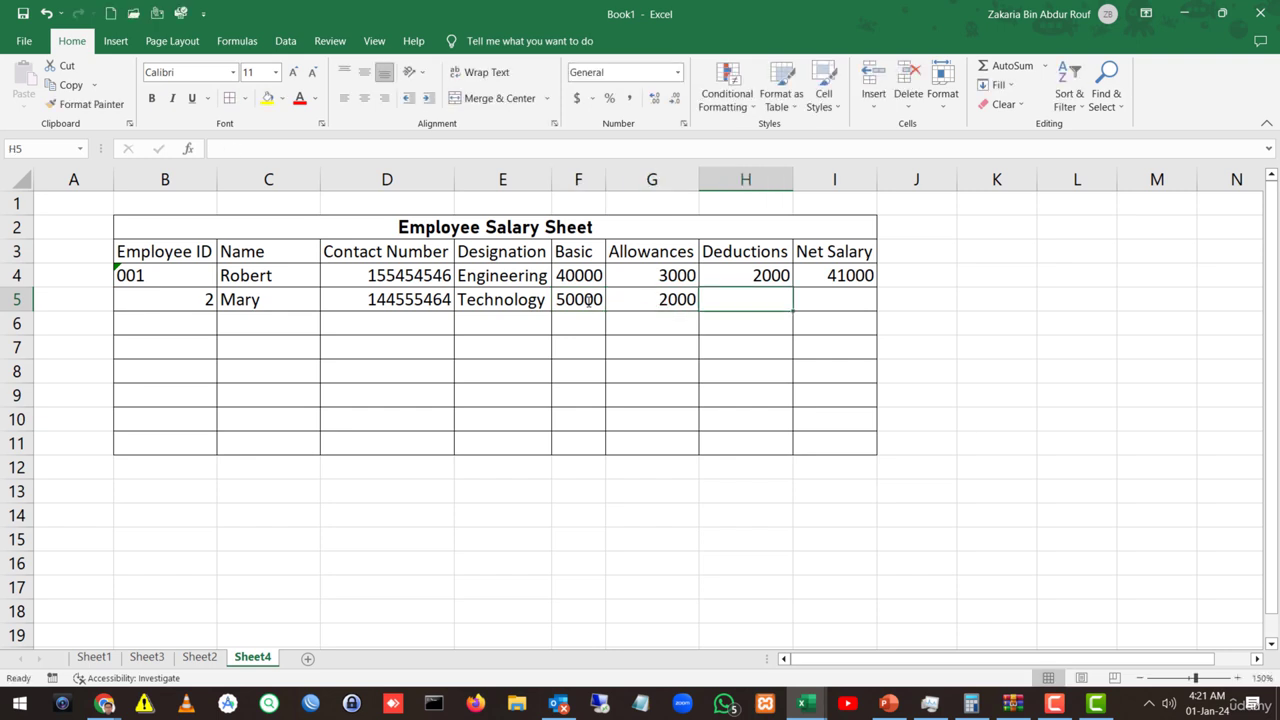
type("25000")
key("Tab")
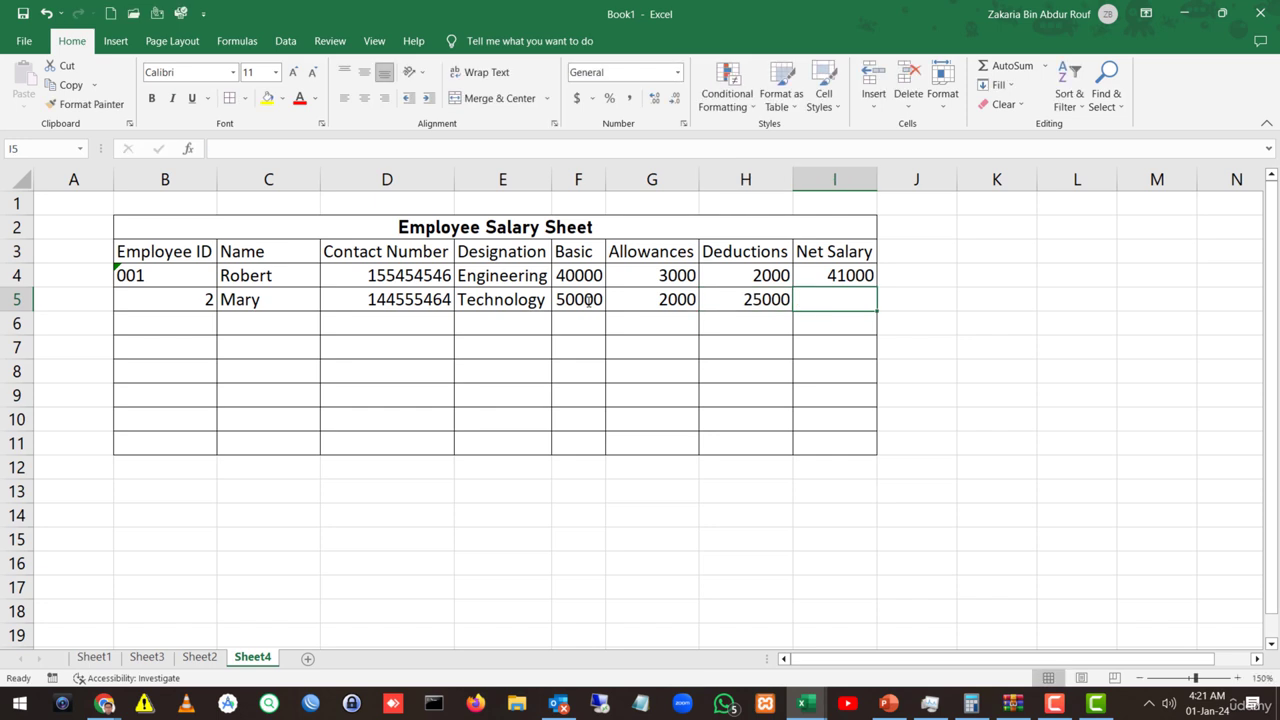
Step: Enter the Net Salary formula =F5+G5-H5 in I5, giving 27000
type("=")
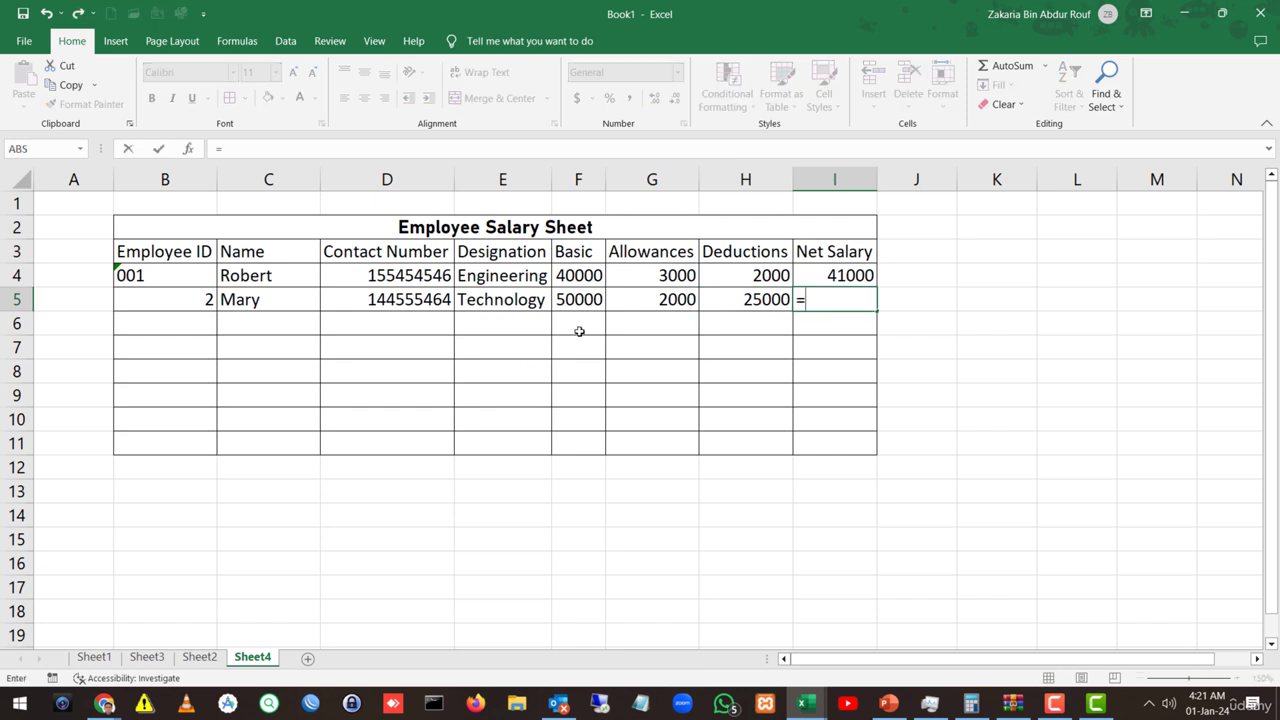
left_click(573, 299)
type("+")
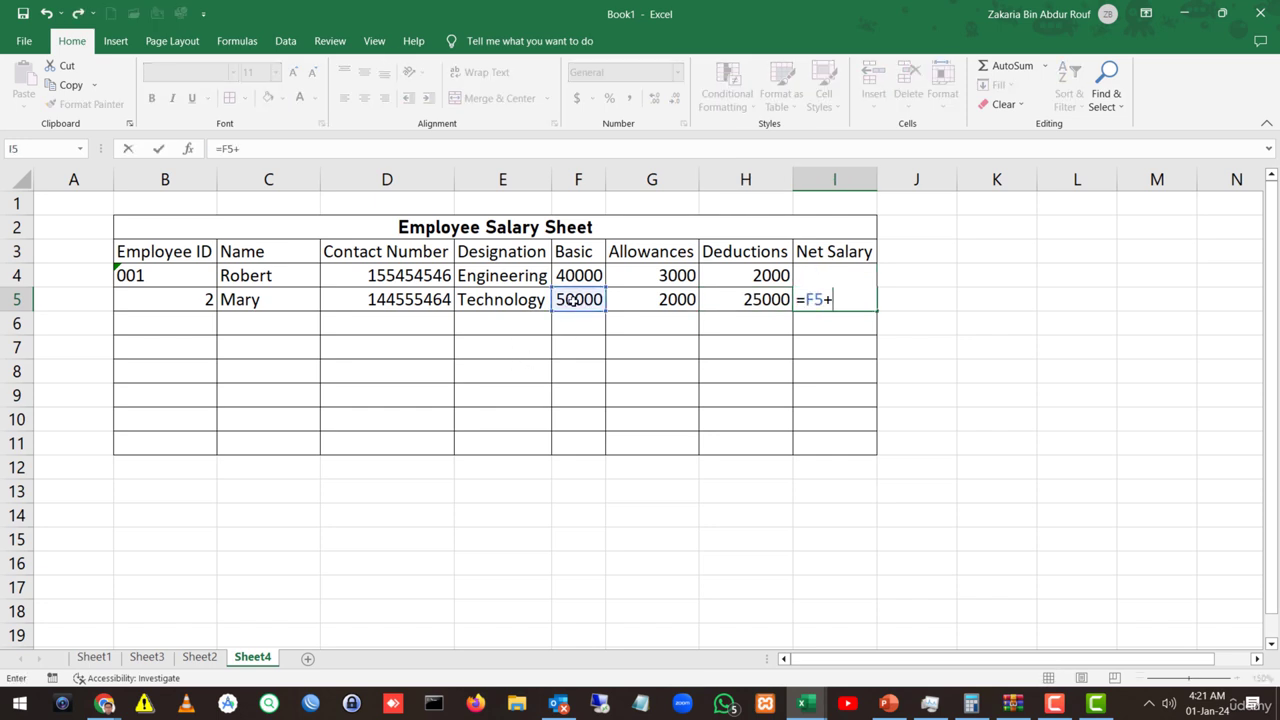
left_click(653, 299)
type("-")
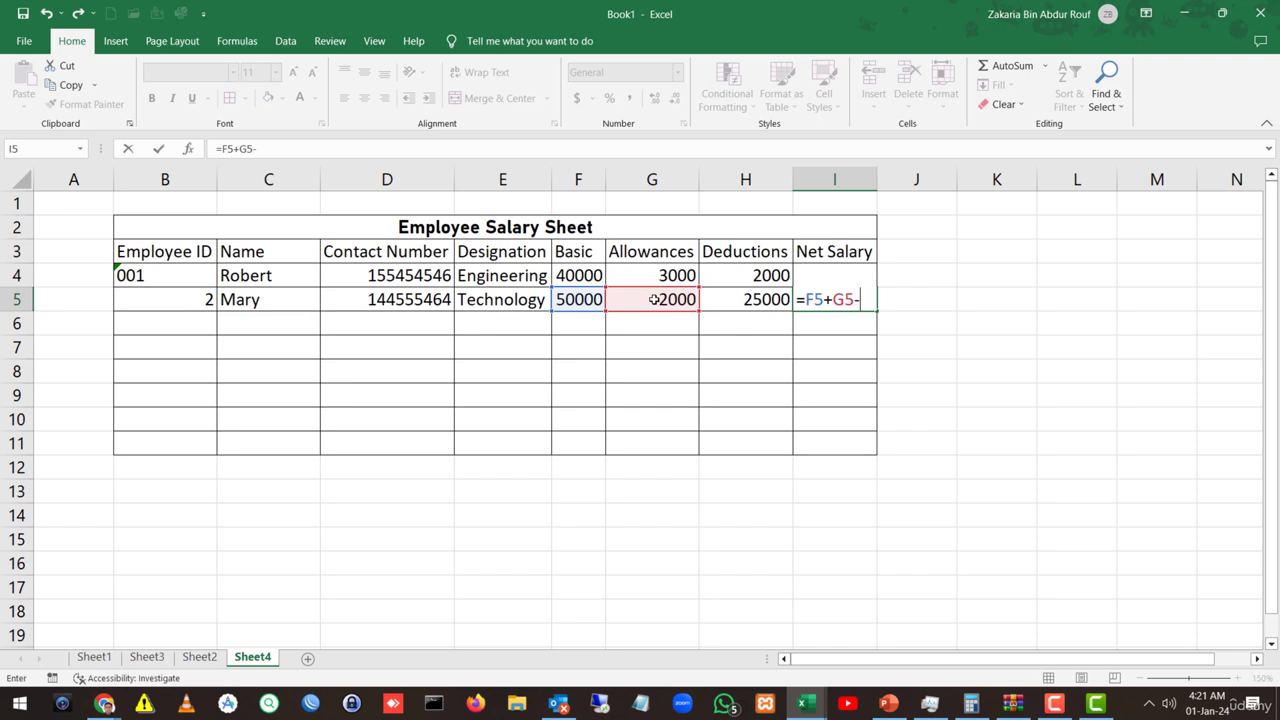
left_click(770, 301)
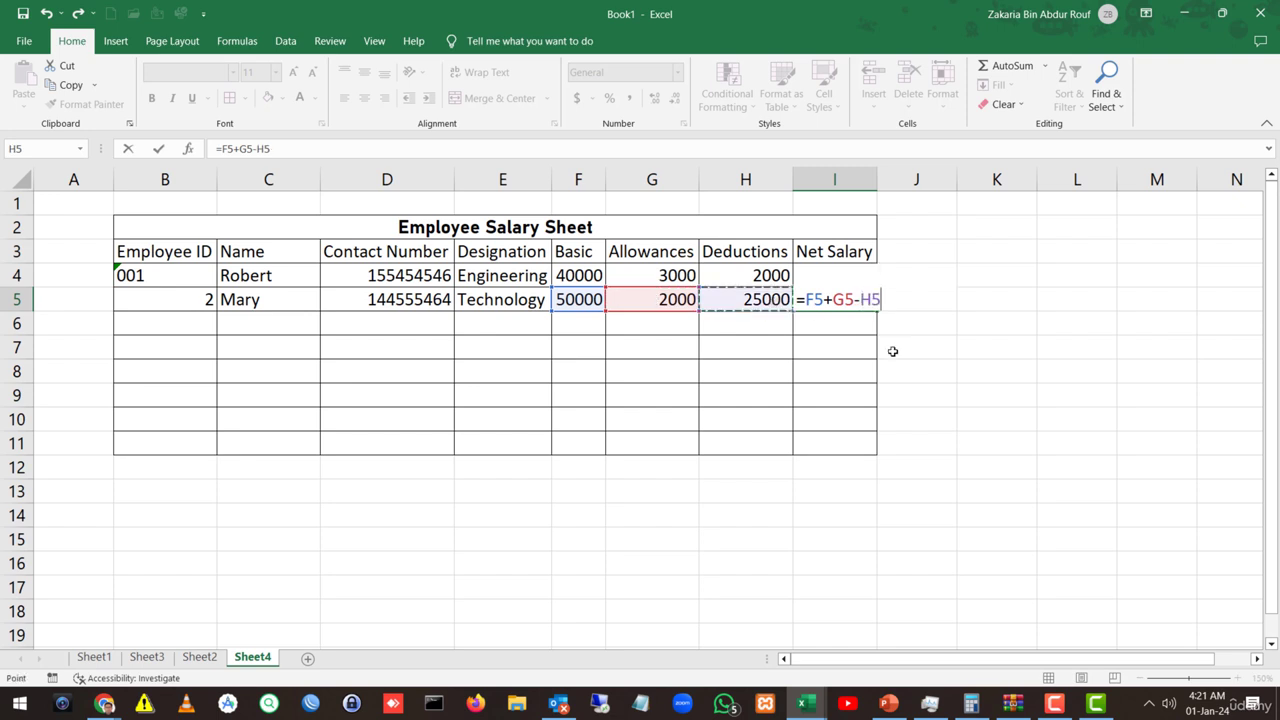
key("Return")
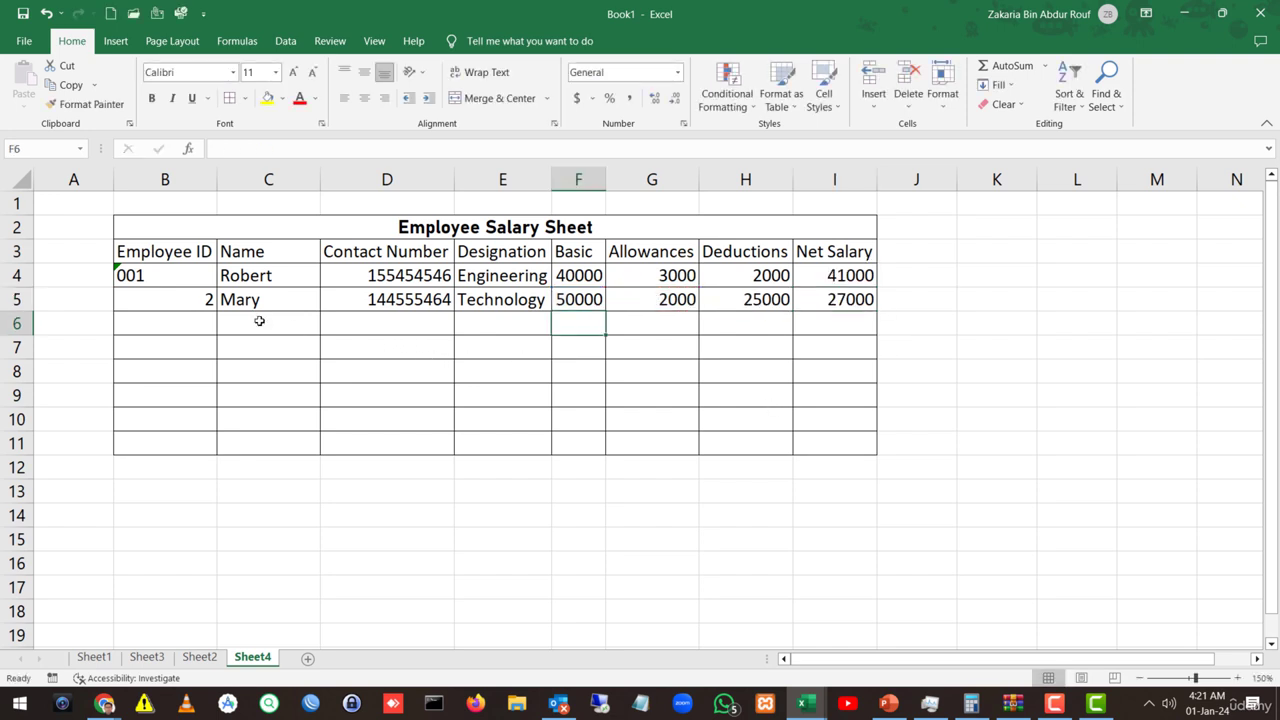
Step: Copy B4's formatting to B5, set it to Text, and re-enter 002
left_click(192, 280)
left_click(88, 104)
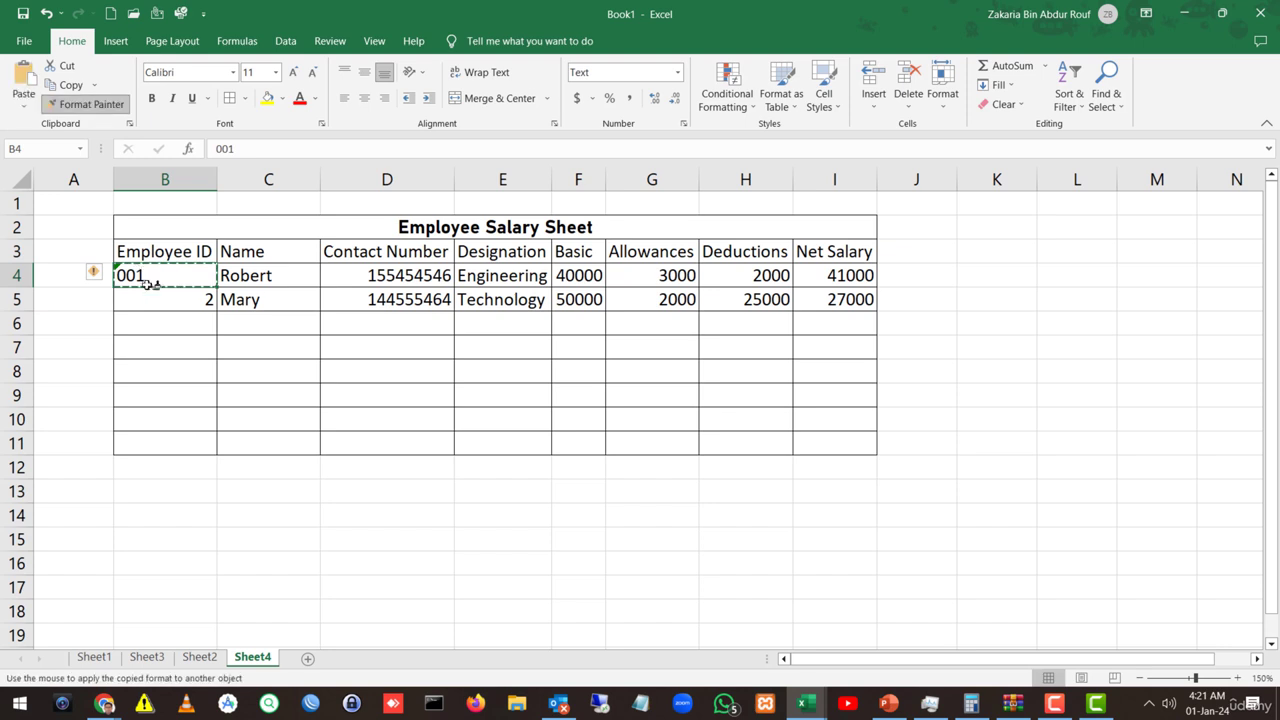
left_click(160, 298)
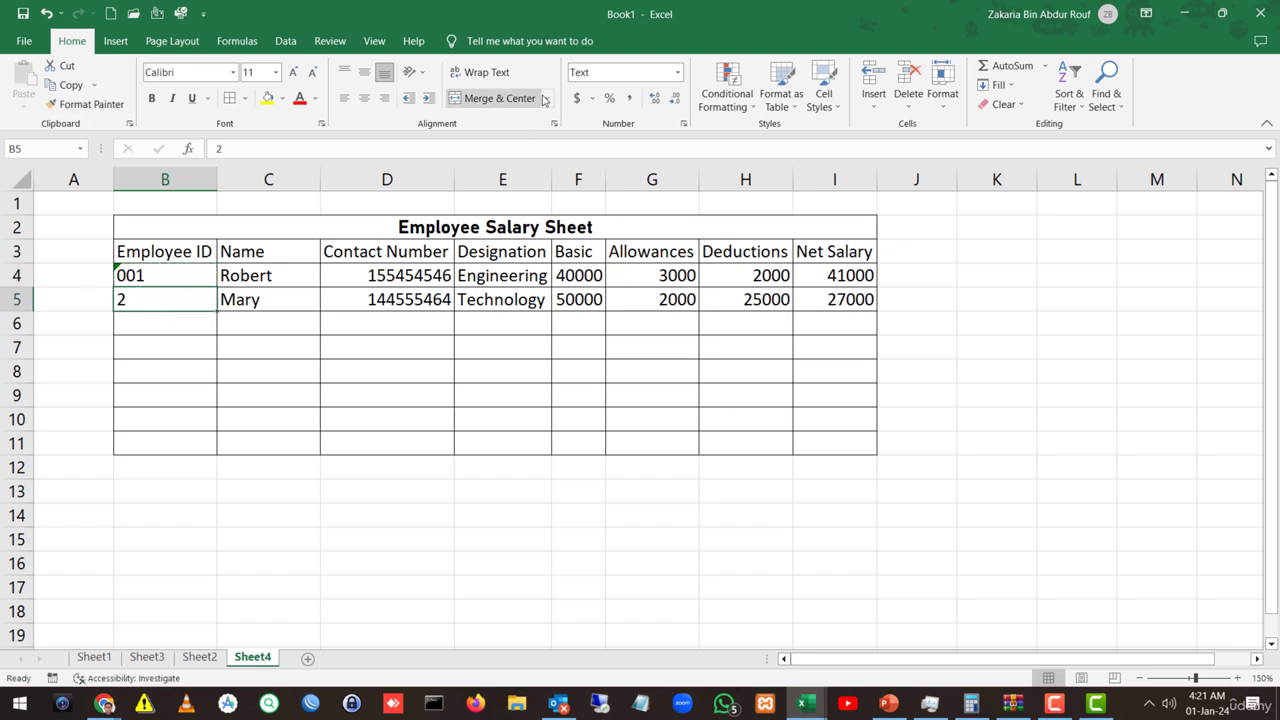
left_click(677, 72)
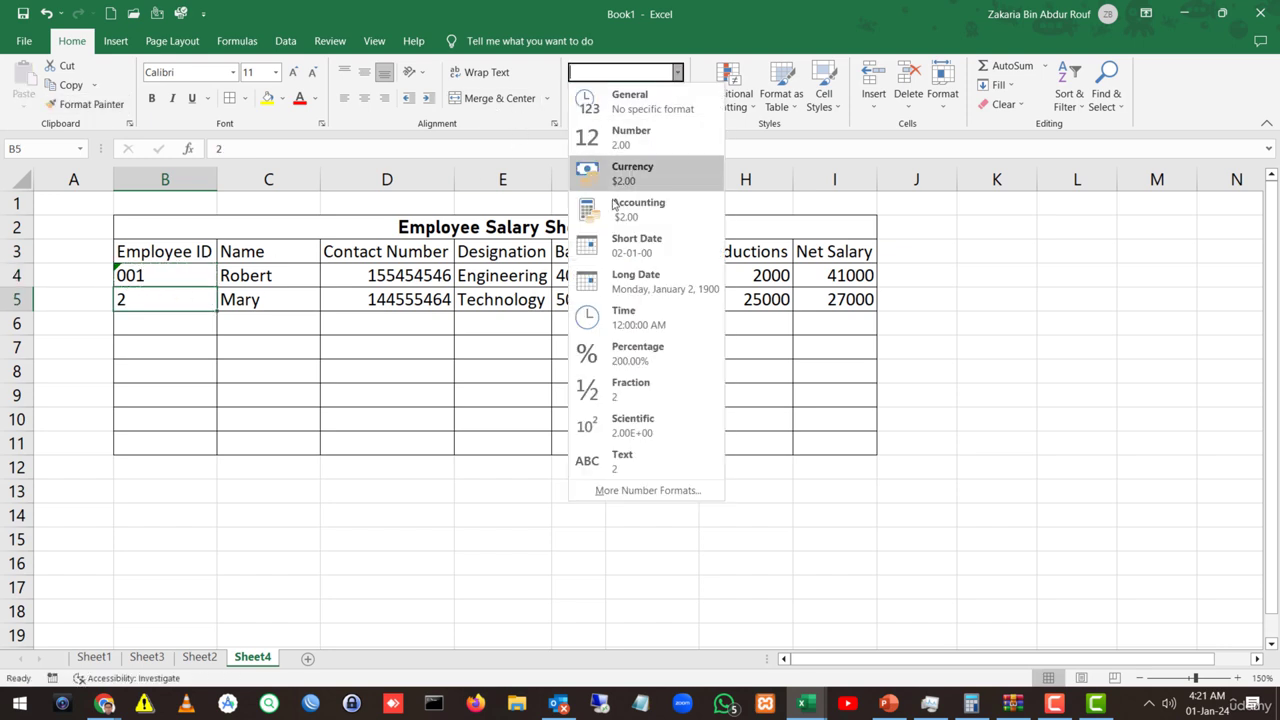
left_click(615, 461)
double_click(168, 300)
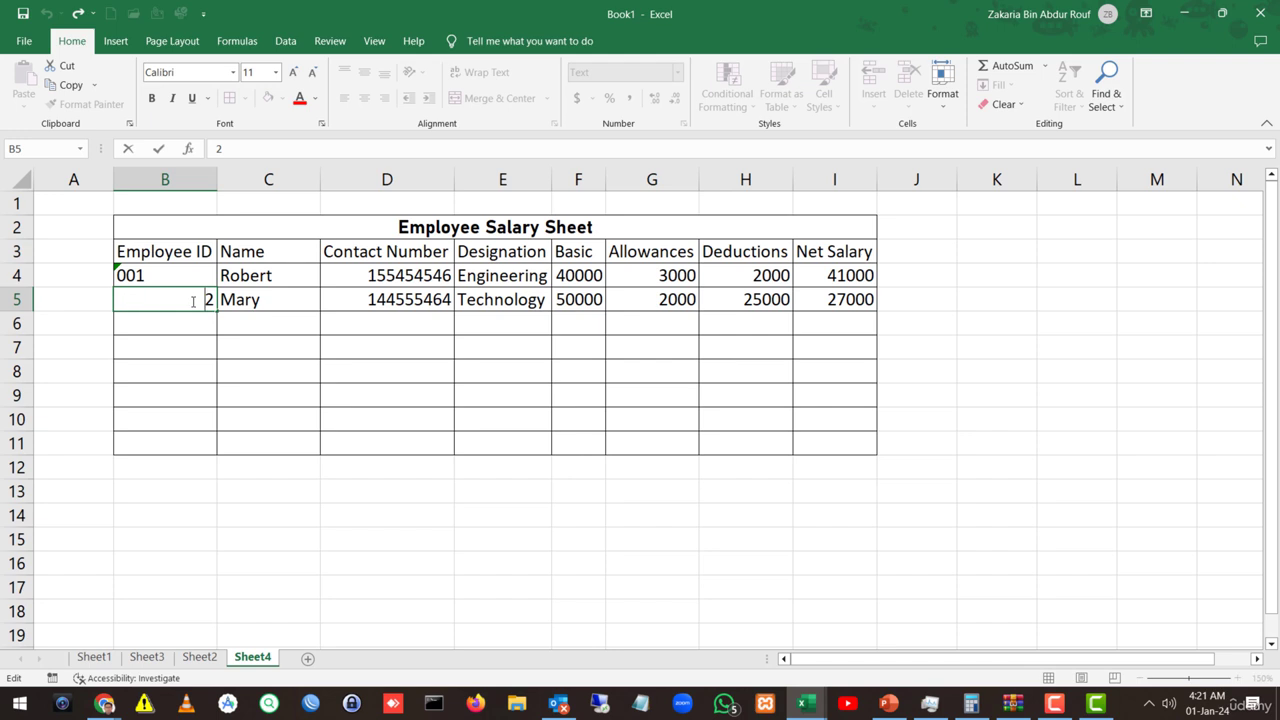
type("00")
key("Return")
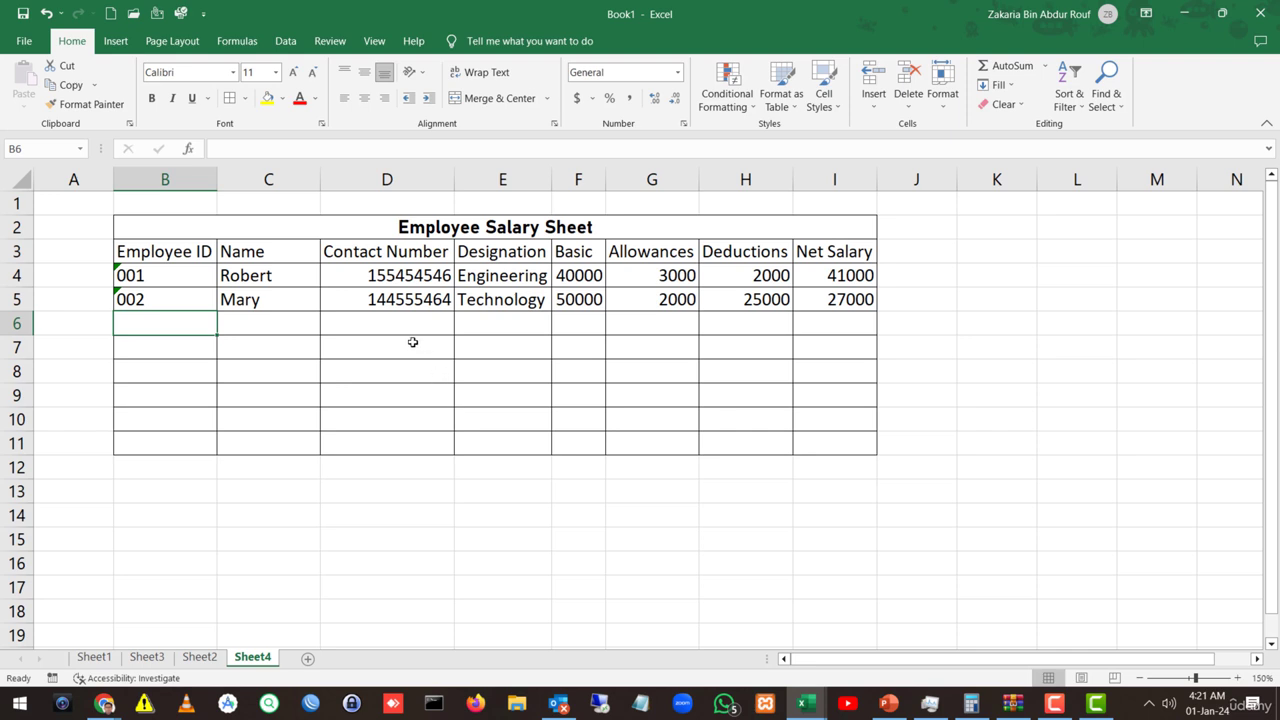
left_click_drag(180, 251, 828, 256)
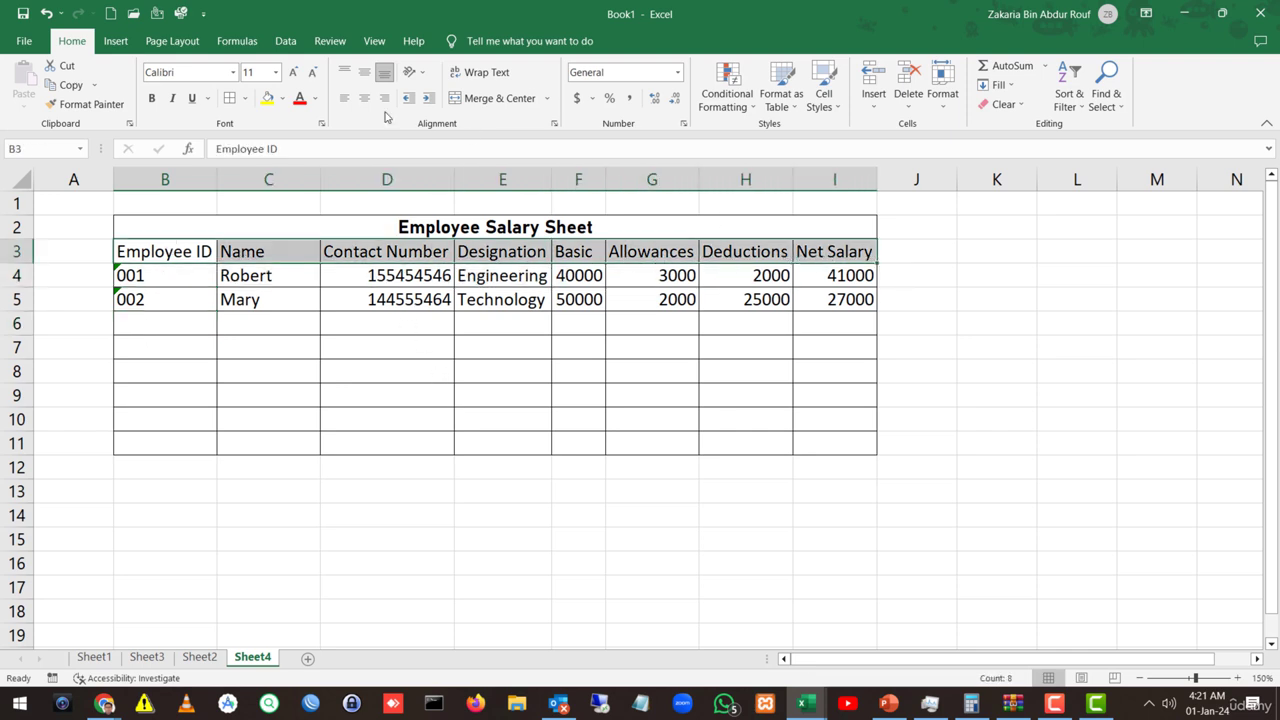
Step: Bold the B3:I3 headers and delete the empty rows 6–11 below the table
left_click(151, 97)
left_click(216, 466)
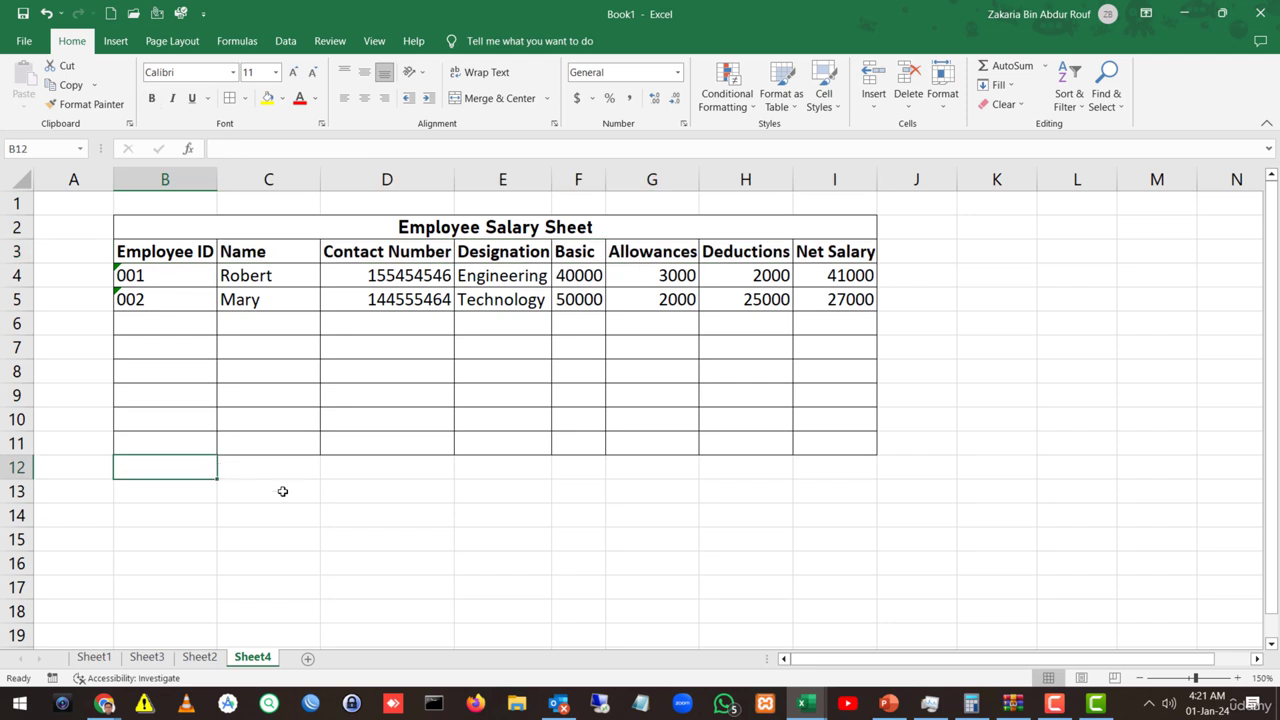
left_click_drag(16, 323, 18, 443)
right_click(18, 443)
left_click(63, 327)
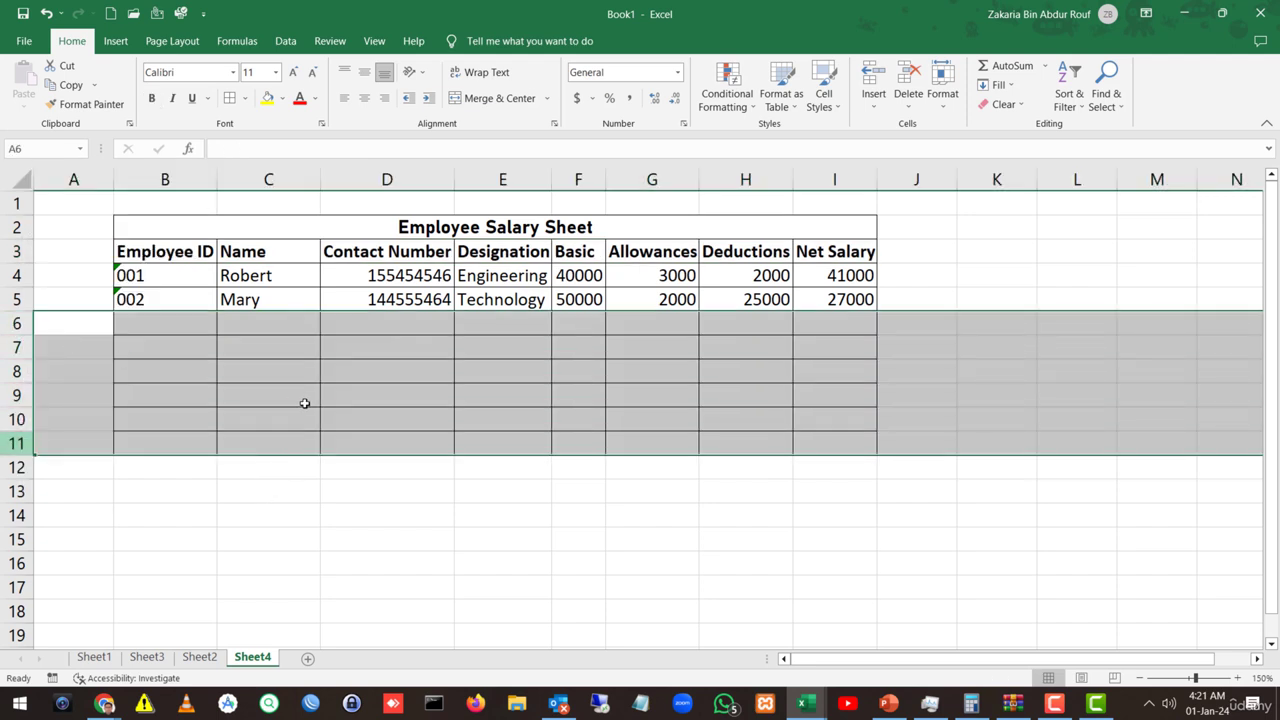
left_click(306, 403)
left_click(440, 442)
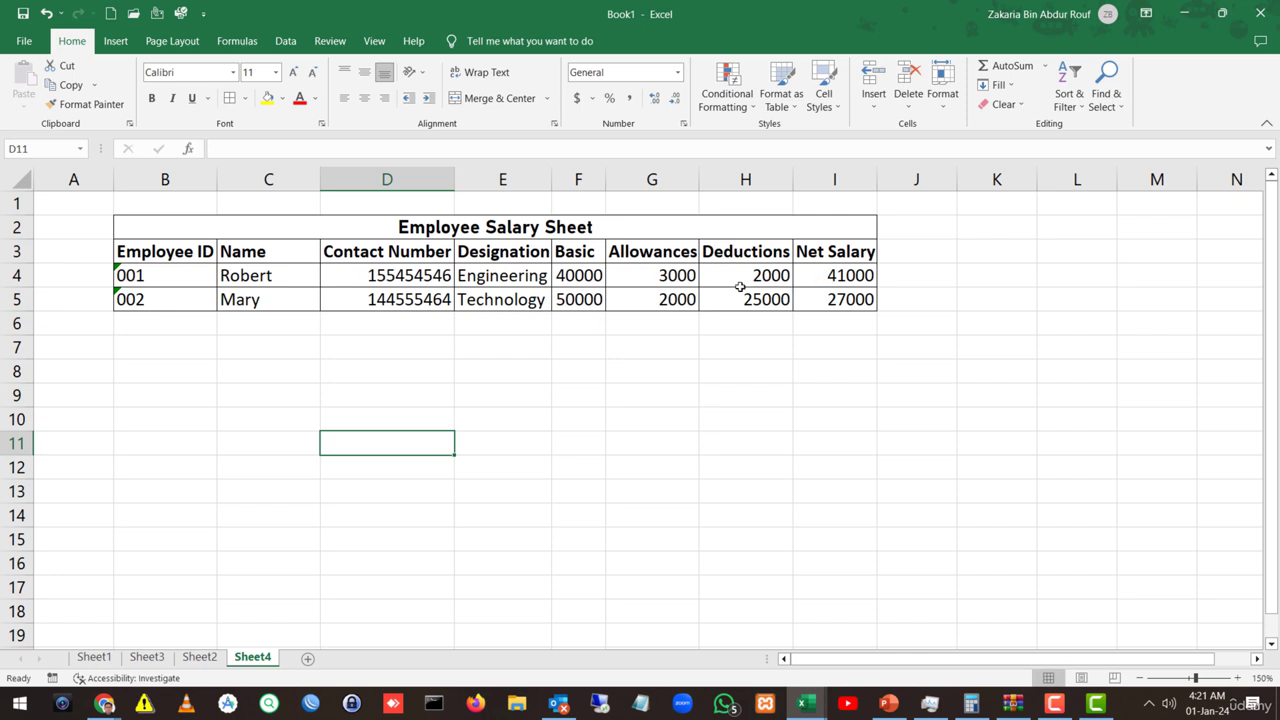
key("F10")
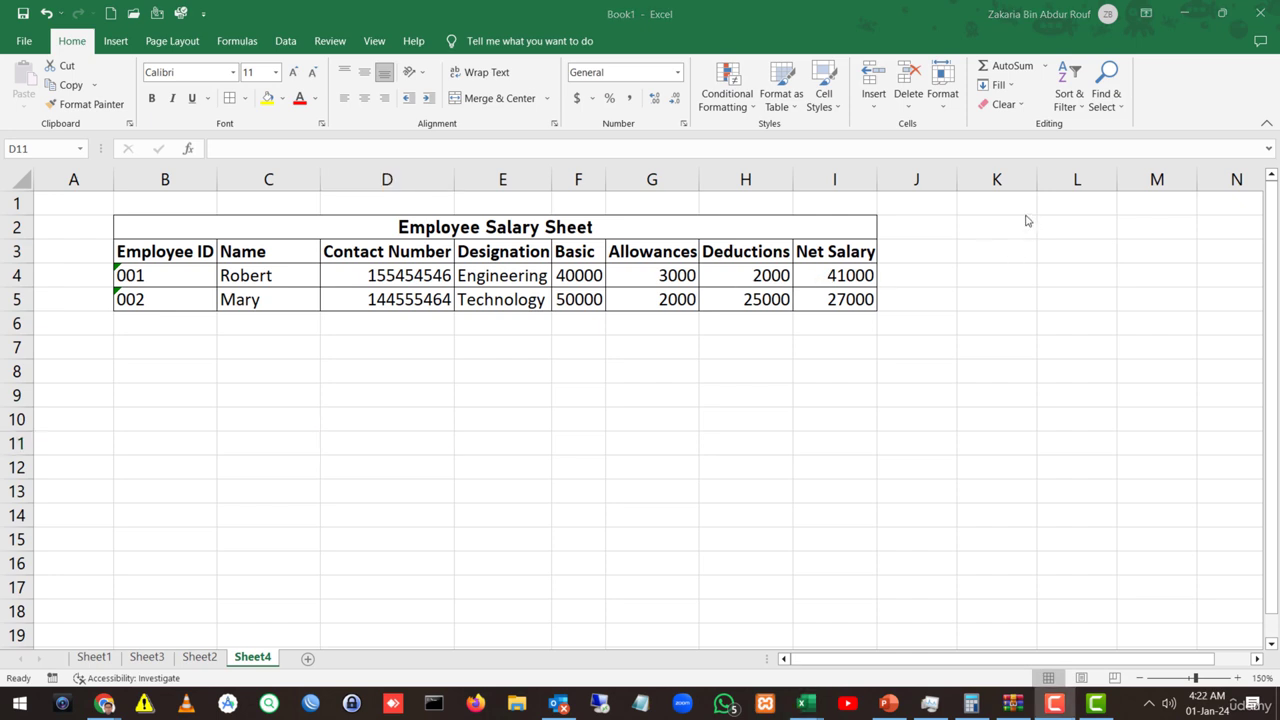